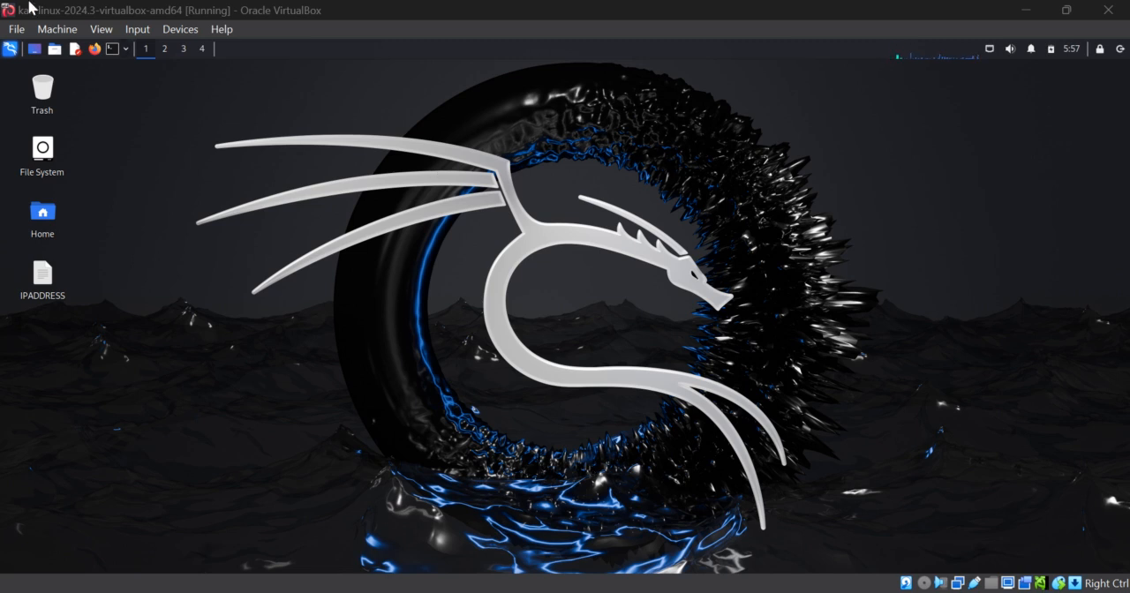
Launch Firefox, load youtube.com in a new tab and retry the page to test the internet connection.
left_click(96, 49)
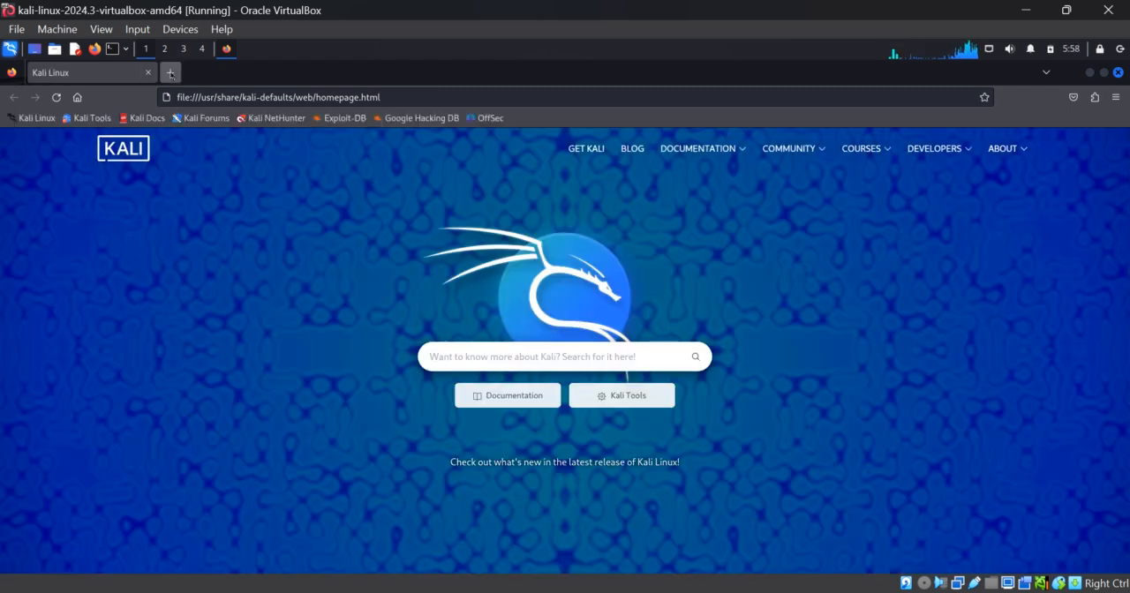
left_click(170, 72)
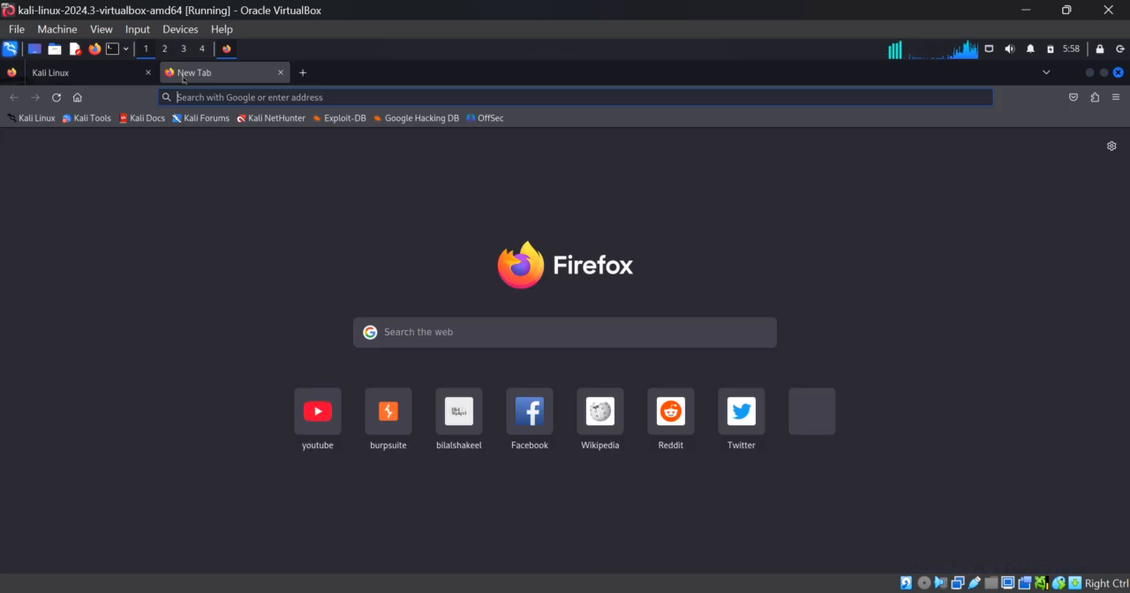
left_click(1111, 146)
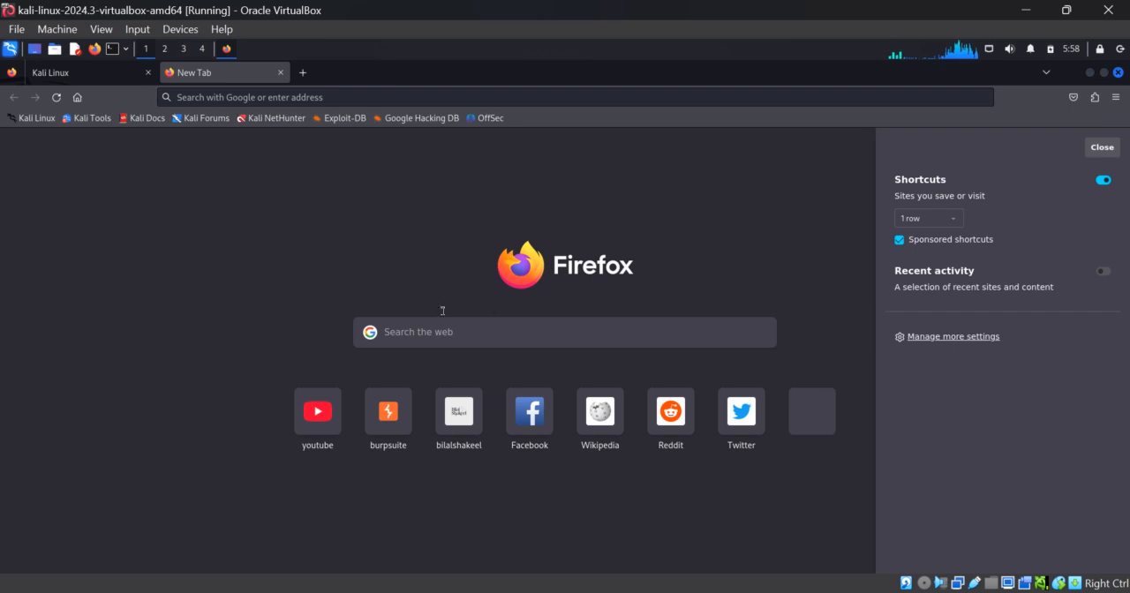
left_click(441, 330)
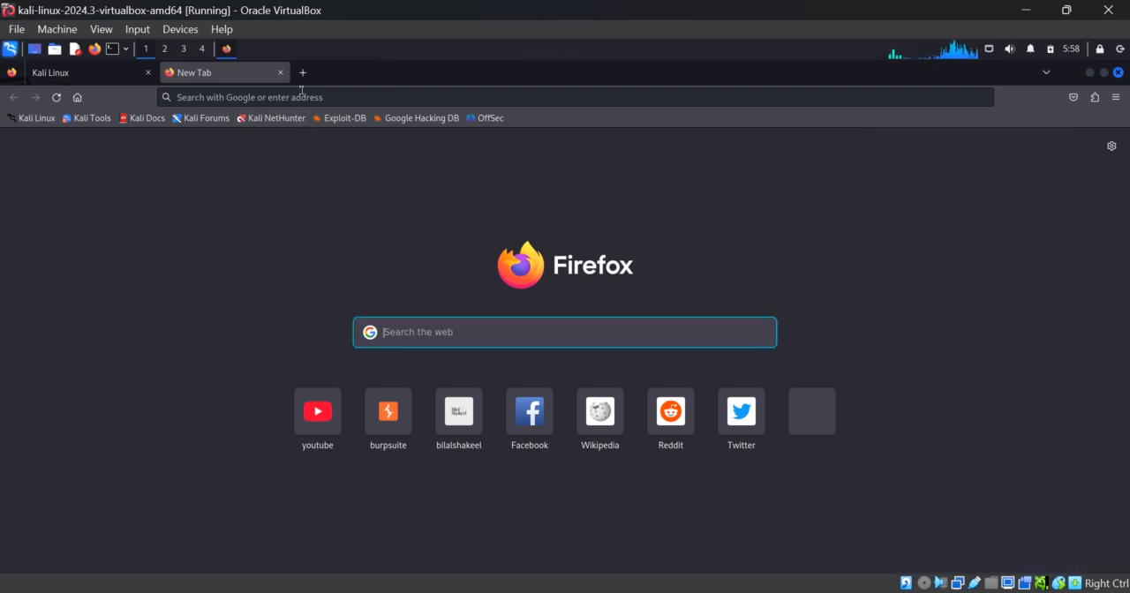
left_click(301, 91)
type("youtube.com/")
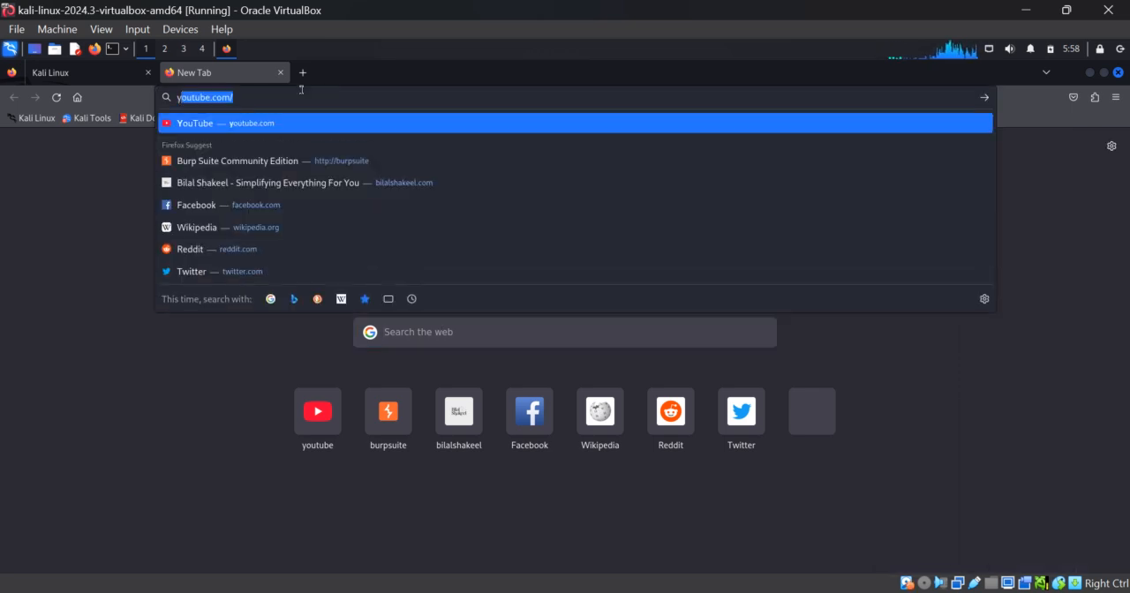
key("Return")
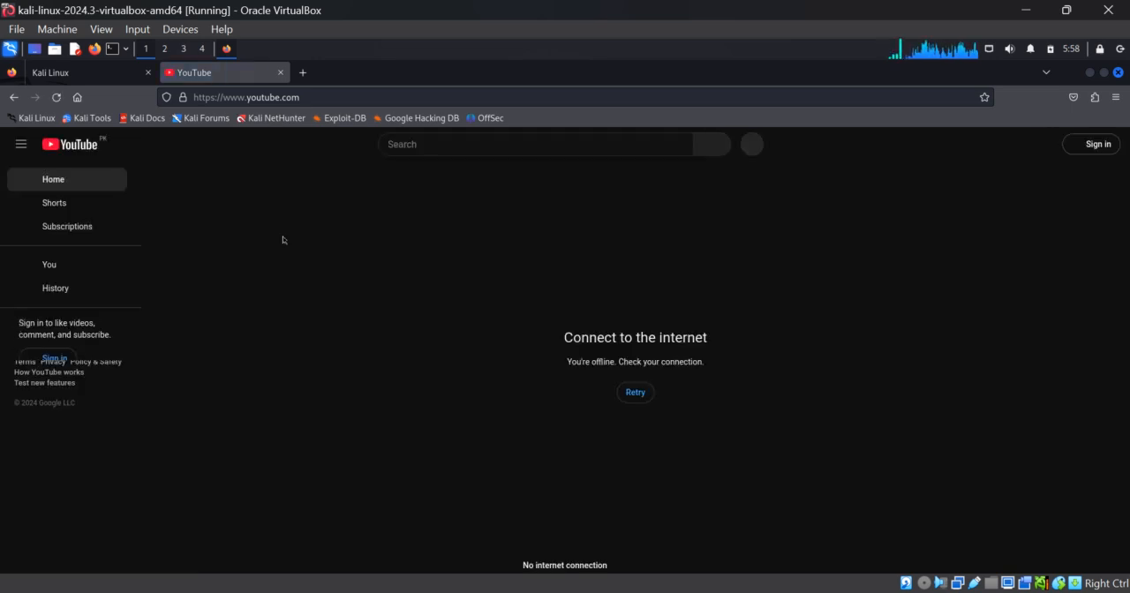
left_click(635, 395)
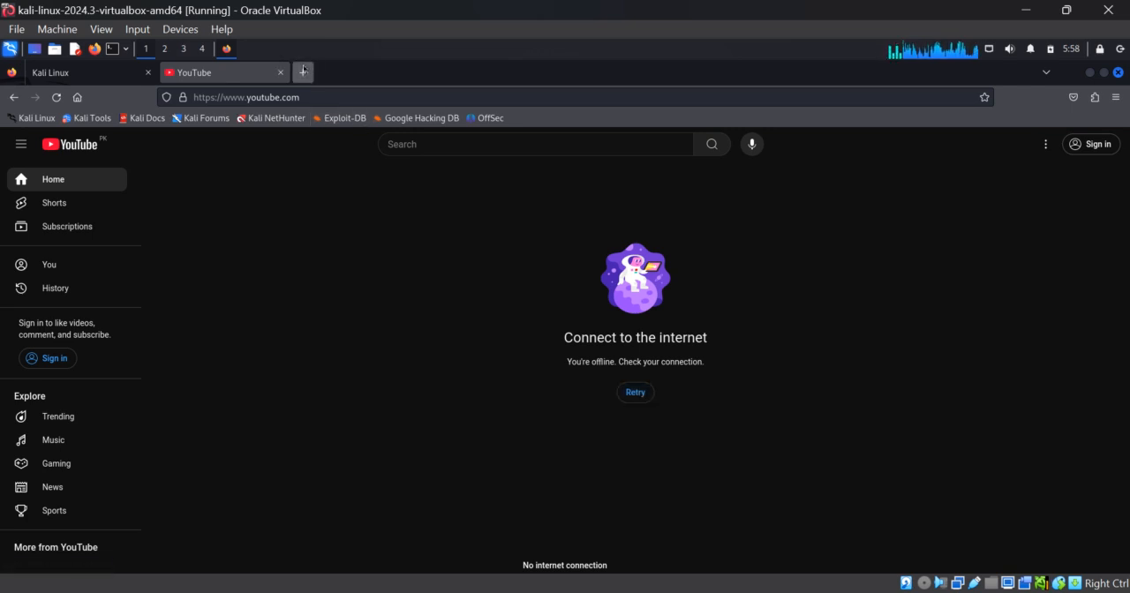
Open a new tab's full Firefox settings, search them for "prox" and open the network connection settings.
left_click(303, 70)
left_click(1106, 150)
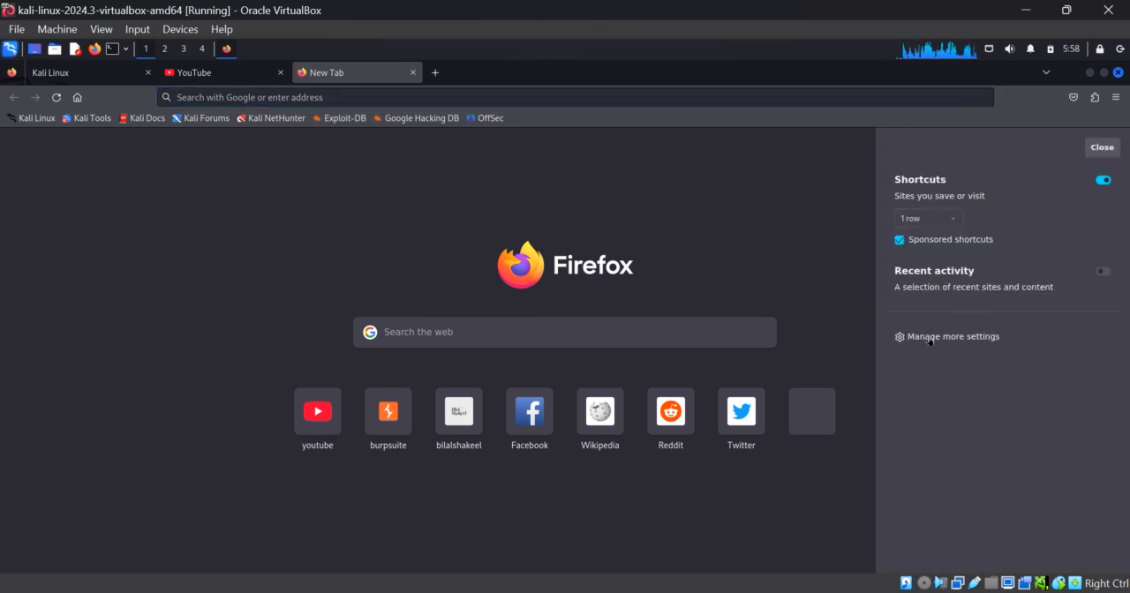
left_click(928, 339)
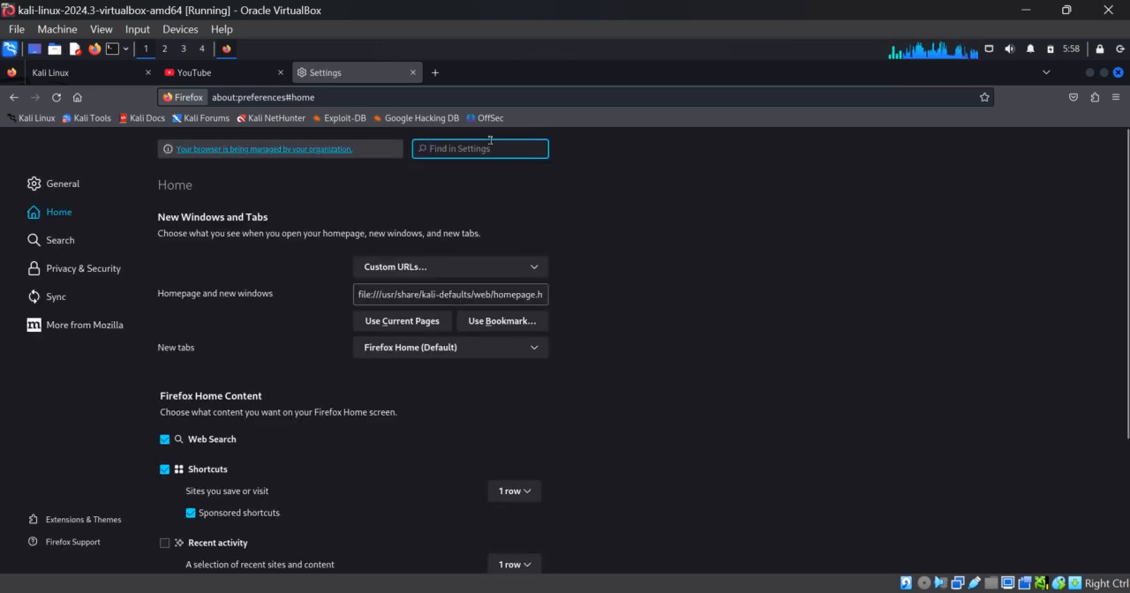
type("prox")
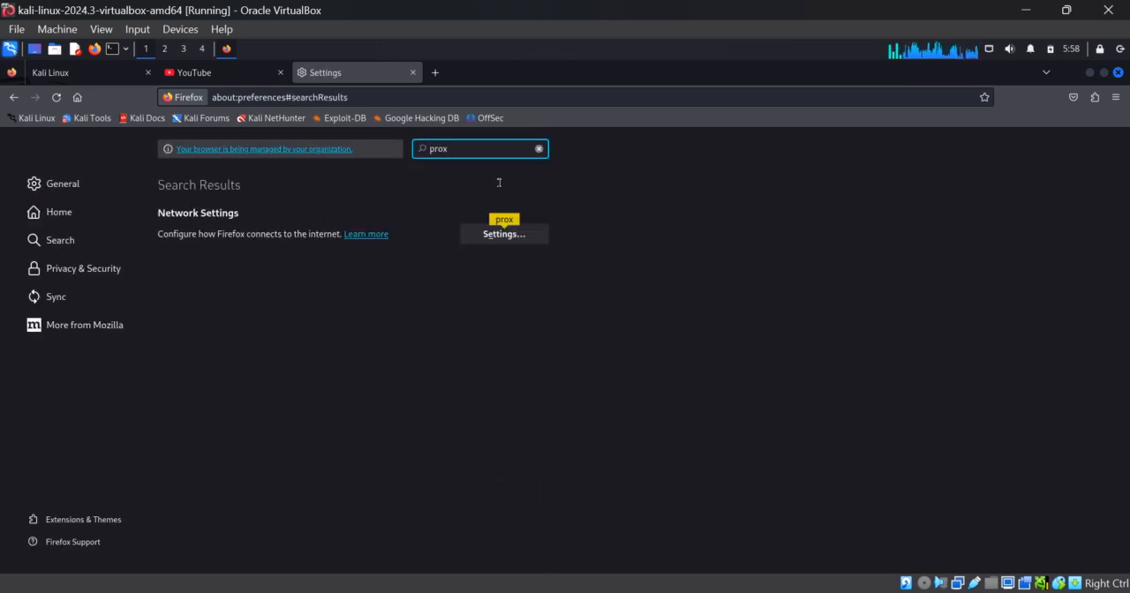
left_click(500, 235)
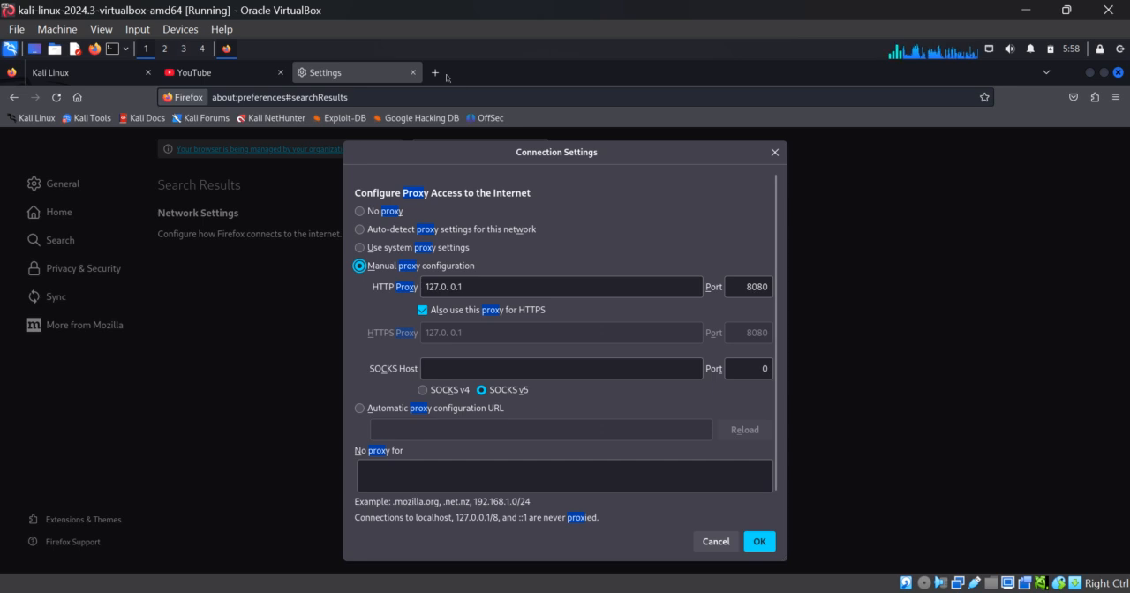
Try to search Google for "loopback ip address" in a new tab while the manual proxy is active.
left_click(434, 73)
left_click(469, 331)
type("loop")
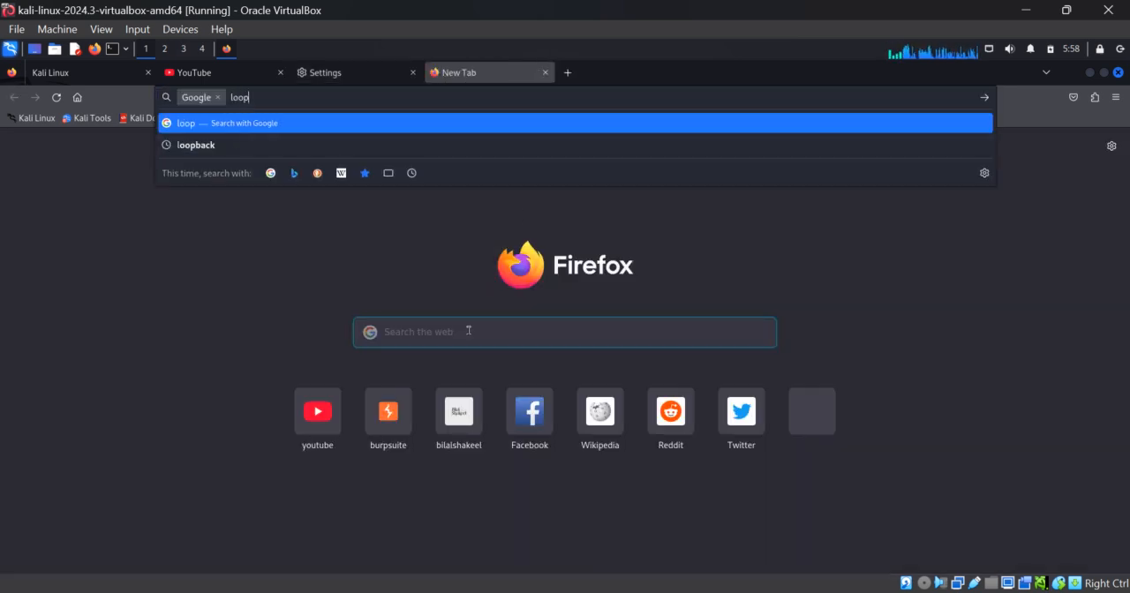
type("back ip address")
key("Return")
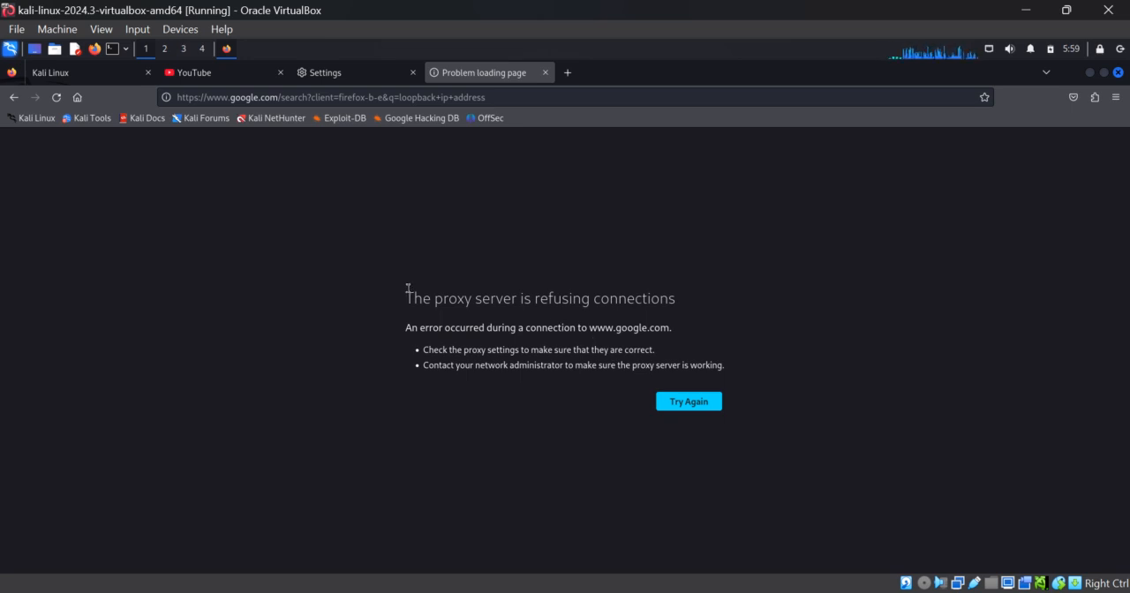
Return to the connection settings, clear the manual HTTP proxy address and stop using that proxy for HTTPS.
left_click(356, 76)
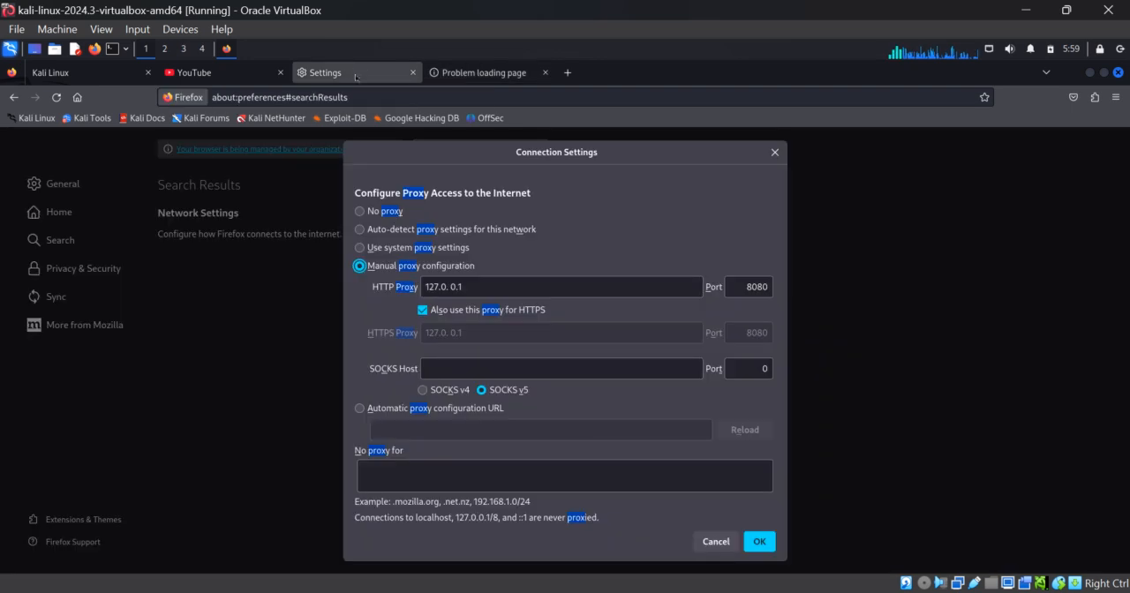
left_click(361, 248)
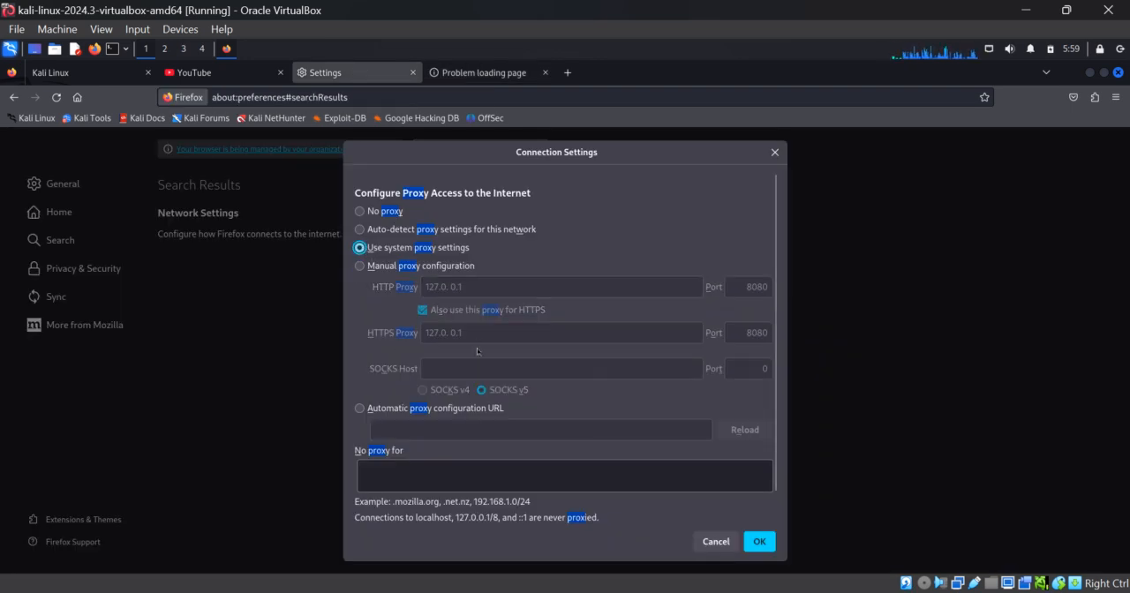
left_click(359, 266)
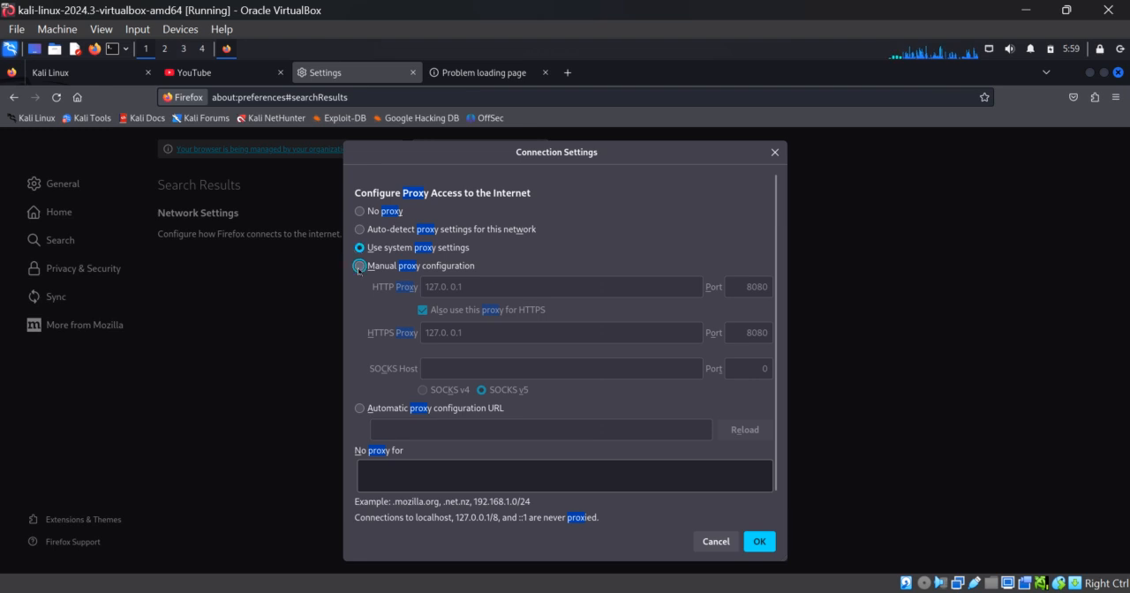
left_click(453, 290)
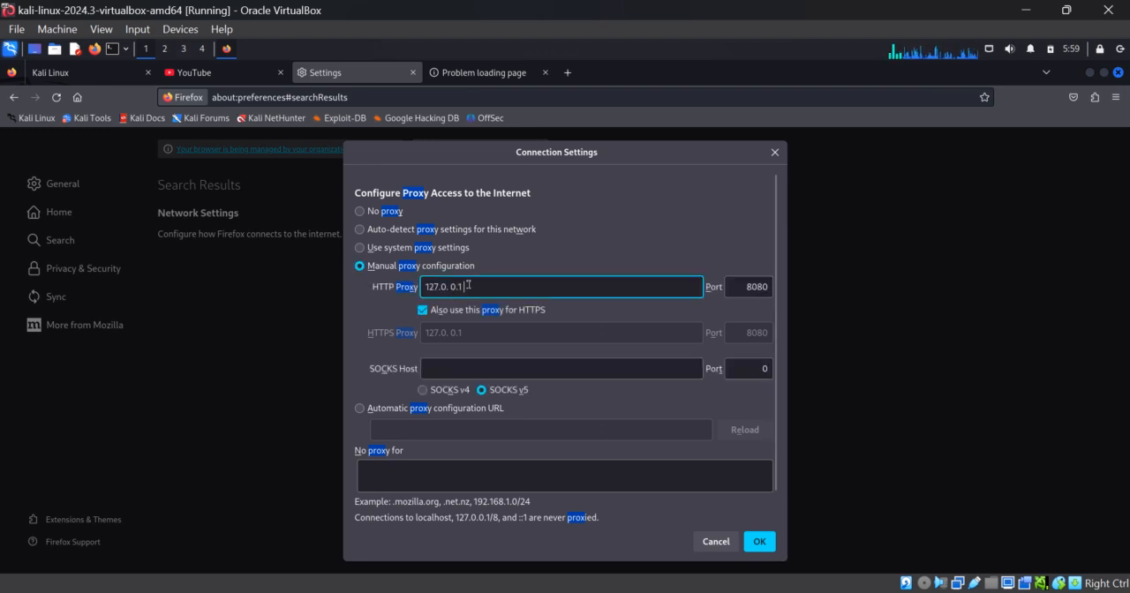
double_click(470, 284)
type("\\")
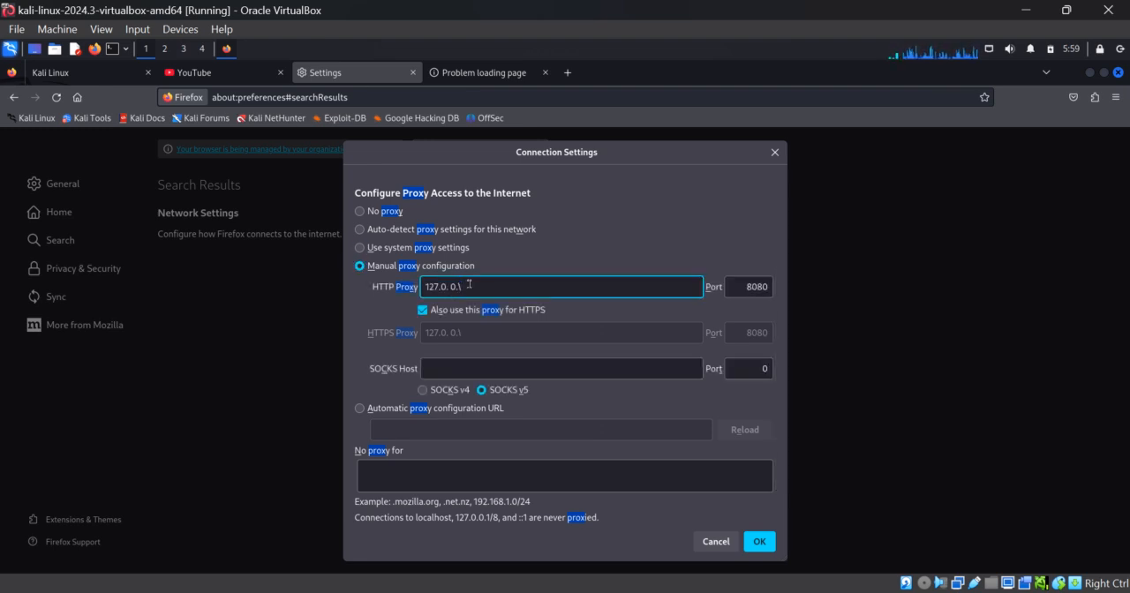
key("BackSpace")
key("BackSpace")
key("BackSpace")
key("BackSpace")
key("BackSpace")
key("BackSpace")
key("BackSpace")
key("BackSpace")
key("BackSpace")
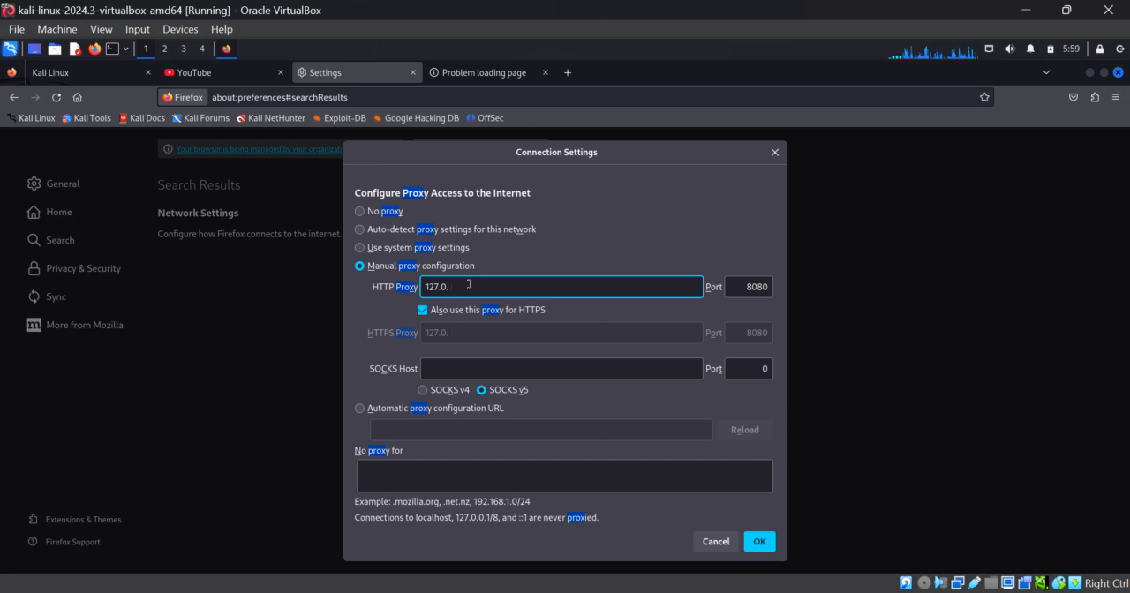
left_click(422, 309)
Reset the HTTP proxy port to 0, switch to the system proxy settings and apply the connection settings.
left_click(743, 287)
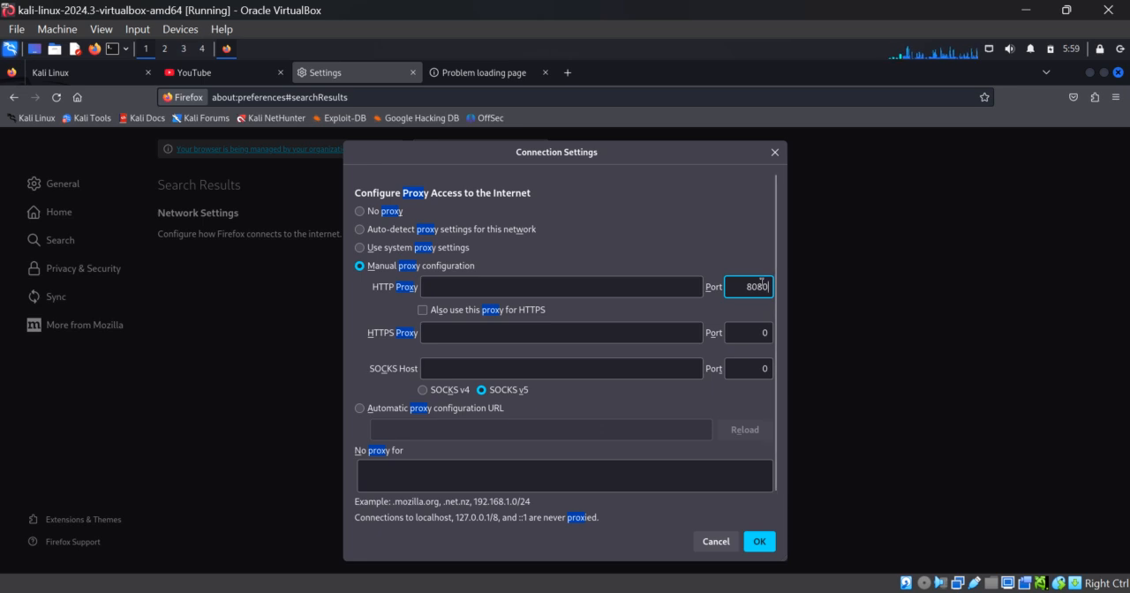
key("BackSpace")
key("BackSpace")
key("BackSpace")
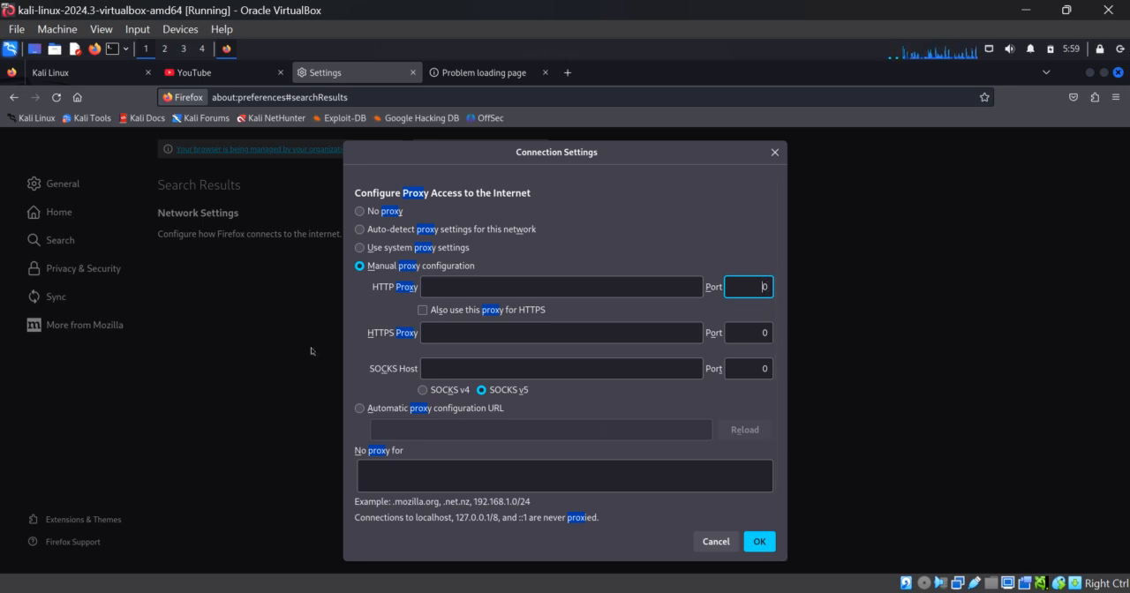
left_click(360, 247)
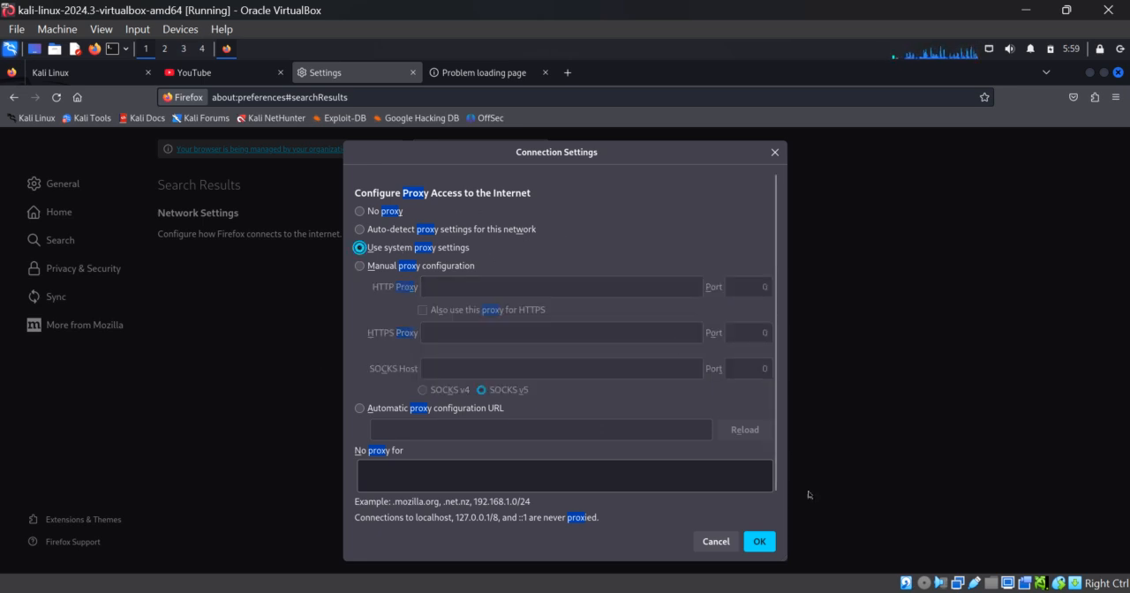
left_click(759, 541)
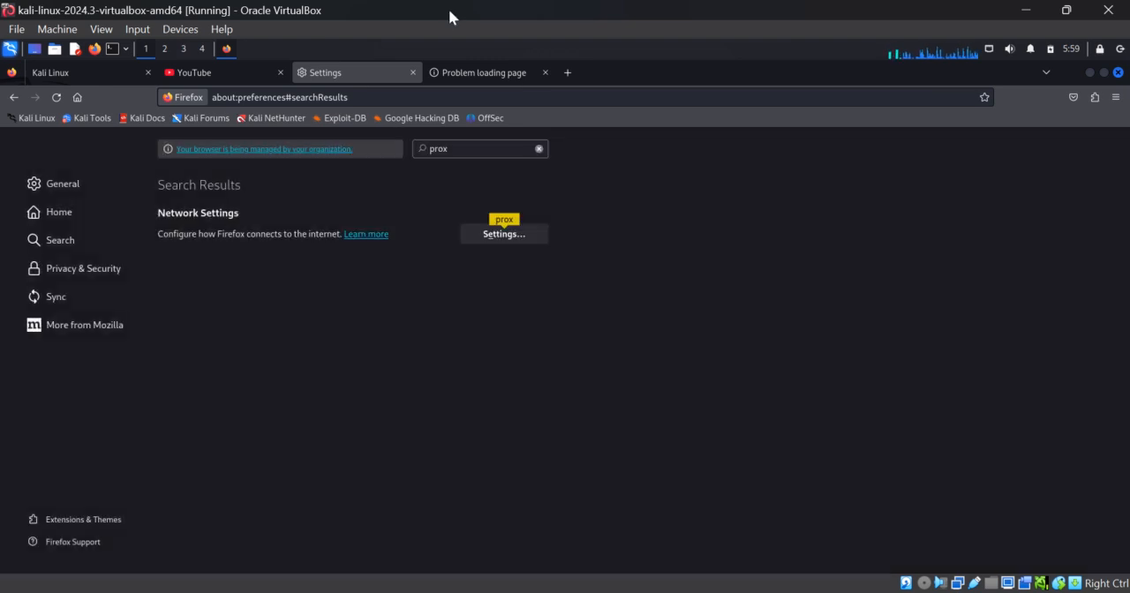
Search Google for "loopback ip address" in a new tab.
left_click(568, 74)
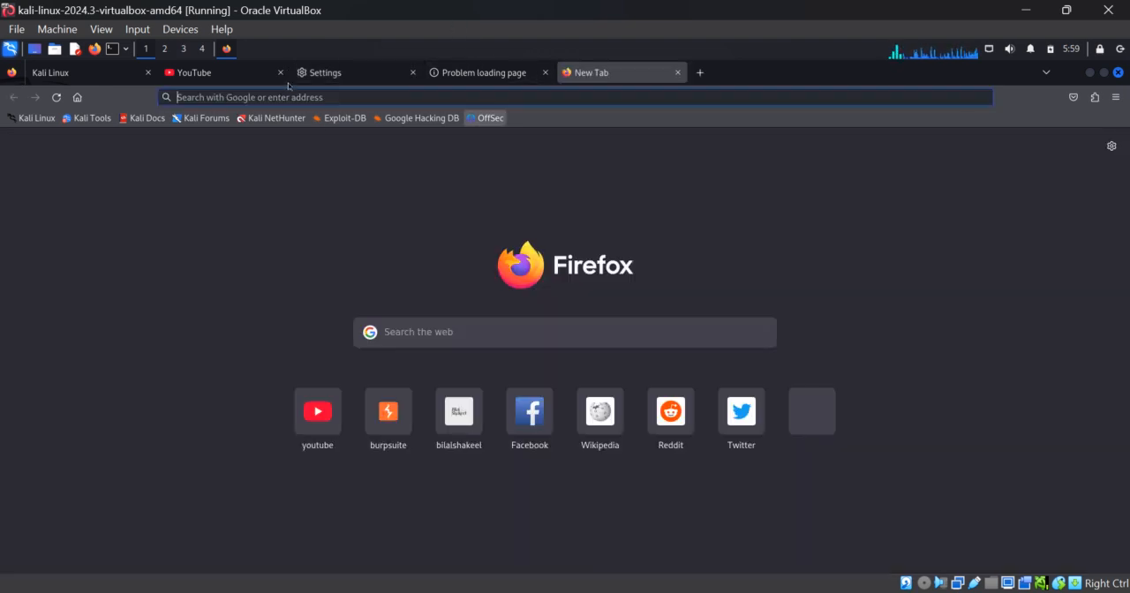
type("loopback")
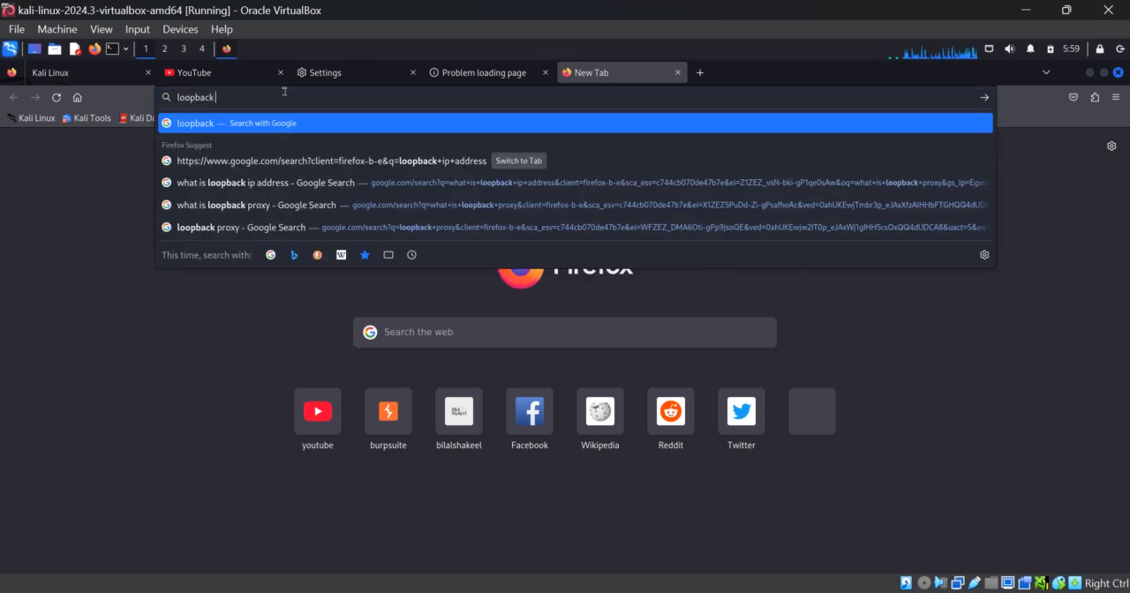
type(" ip address")
key("Return")
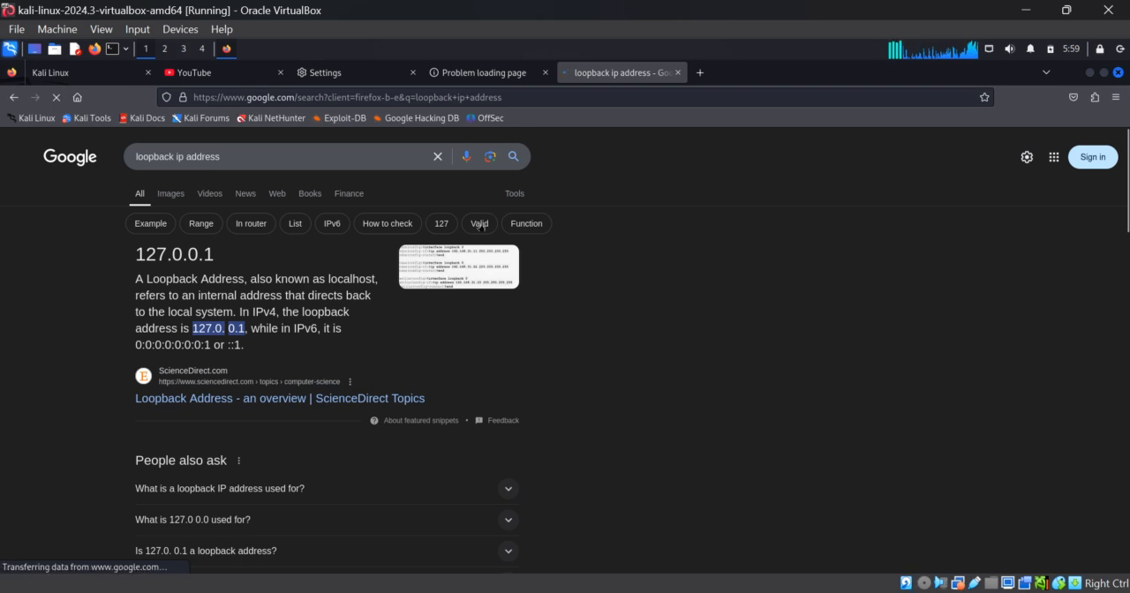
left_click(475, 70)
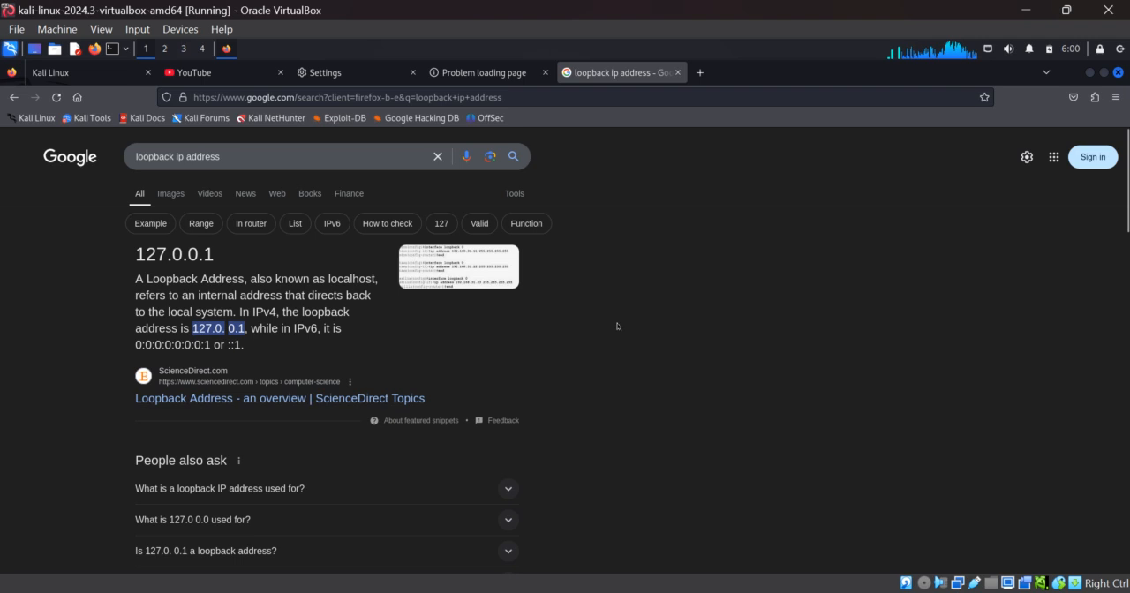
Minimize Firefox, find burpsuite among the Kali applications and launch it.
left_click(1089, 72)
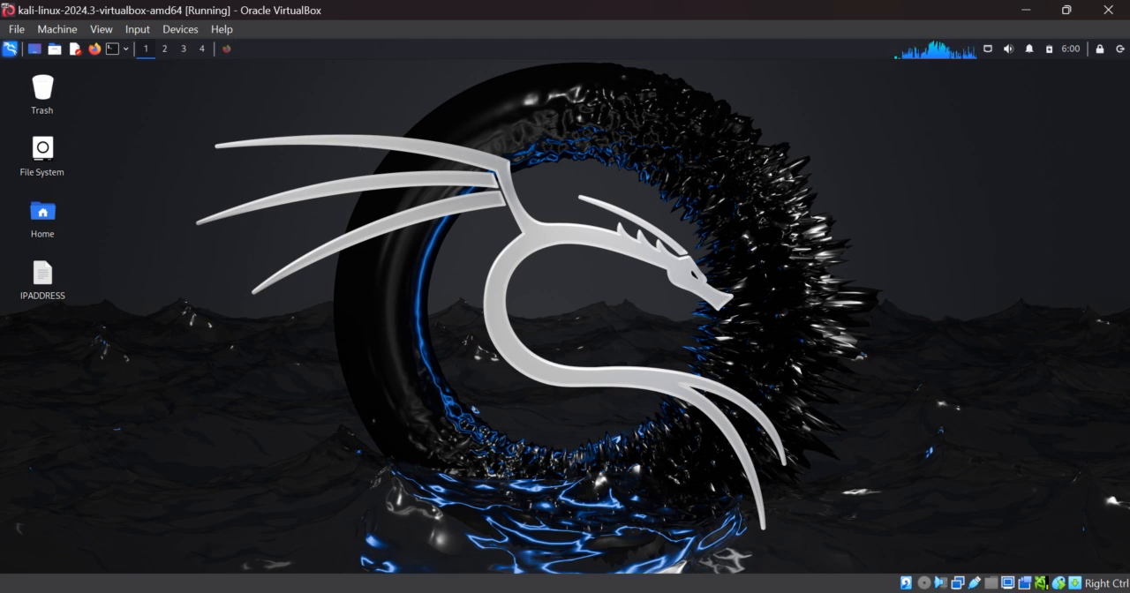
left_click(9, 48)
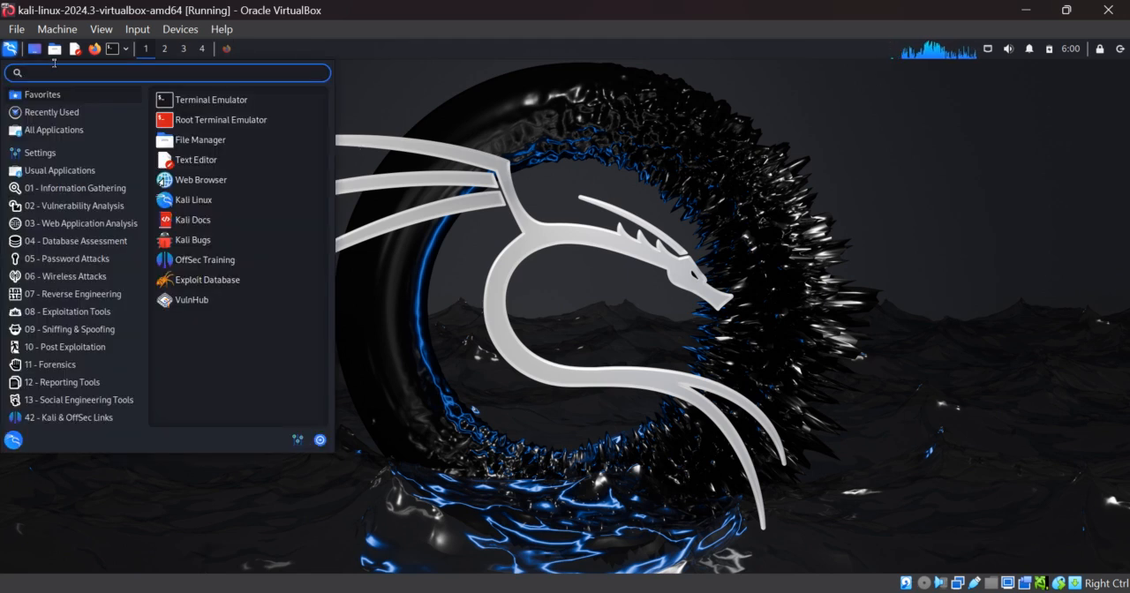
type("bur")
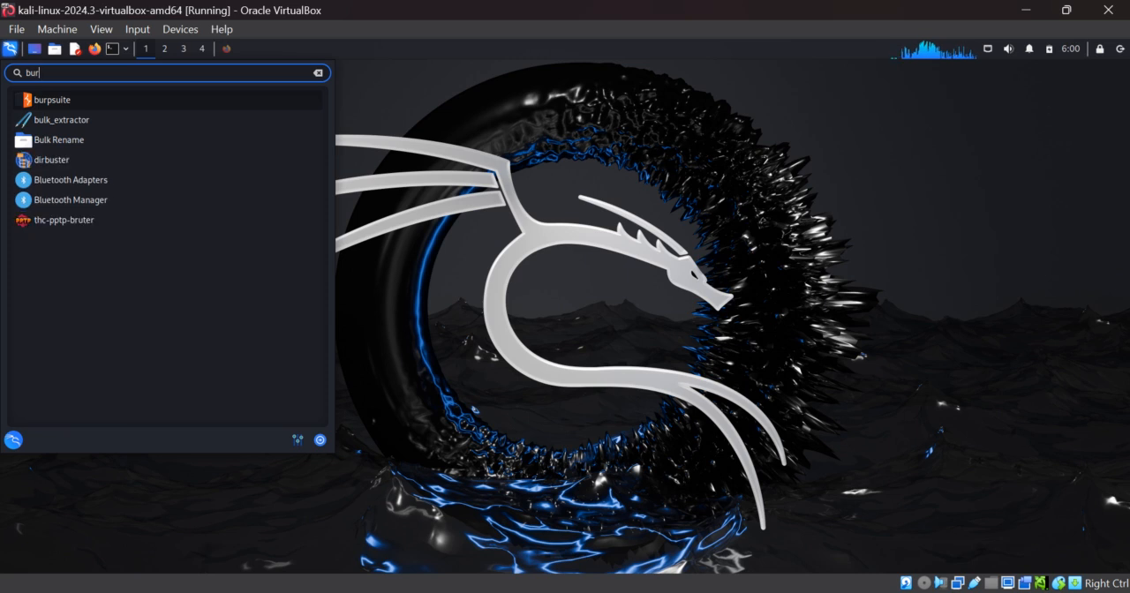
type("psuite")
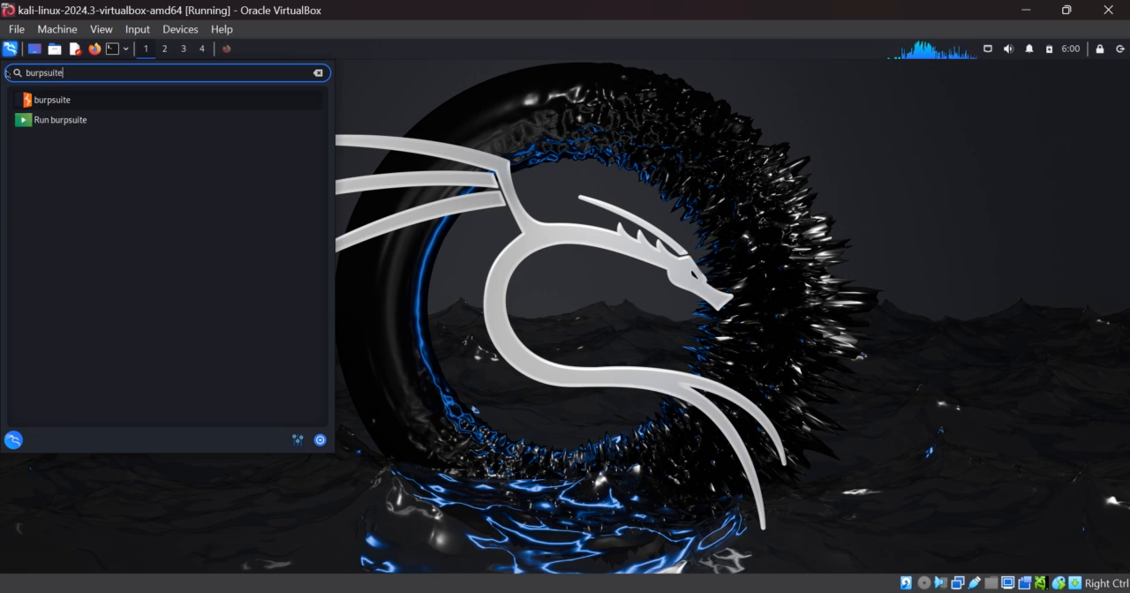
left_click(56, 103)
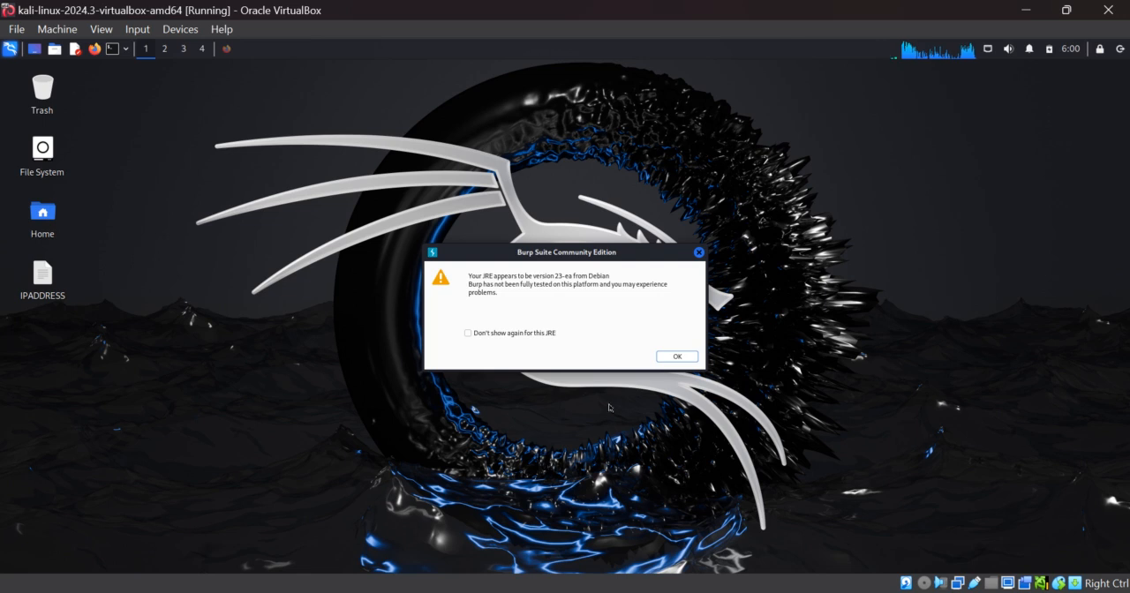
Dismiss the JRE version warning and start Burp Suite with a temporary project in memory.
left_click(671, 359)
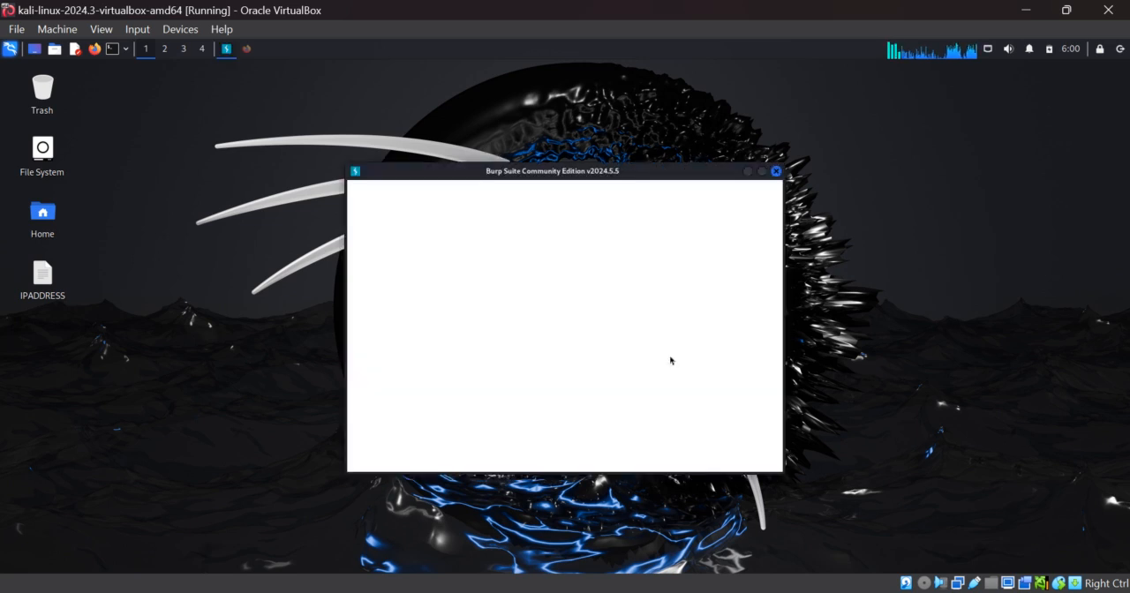
left_click(753, 460)
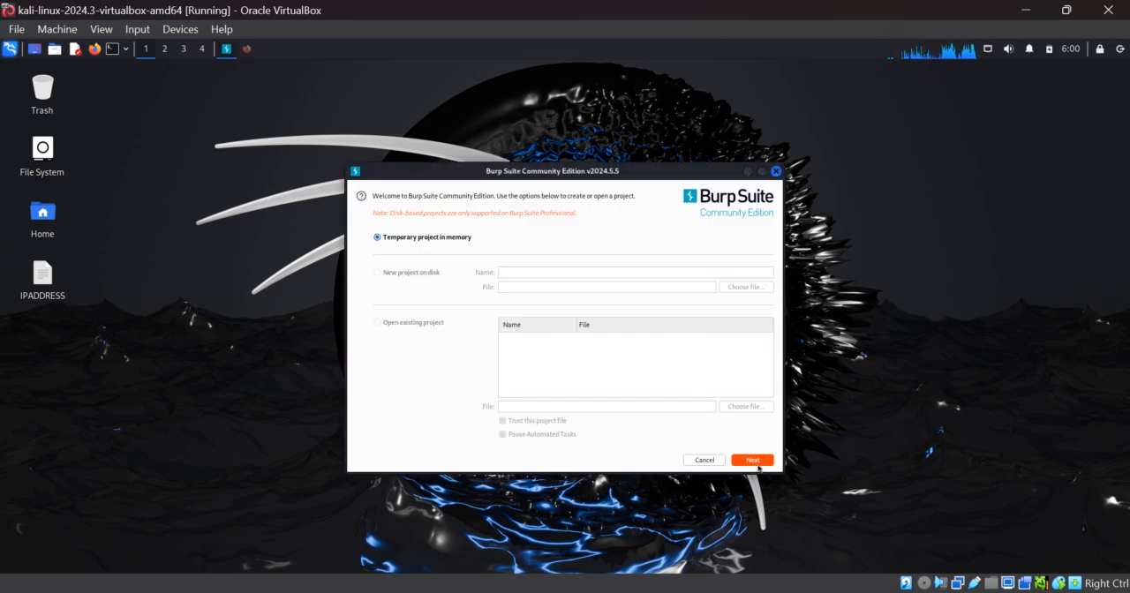
left_click(755, 461)
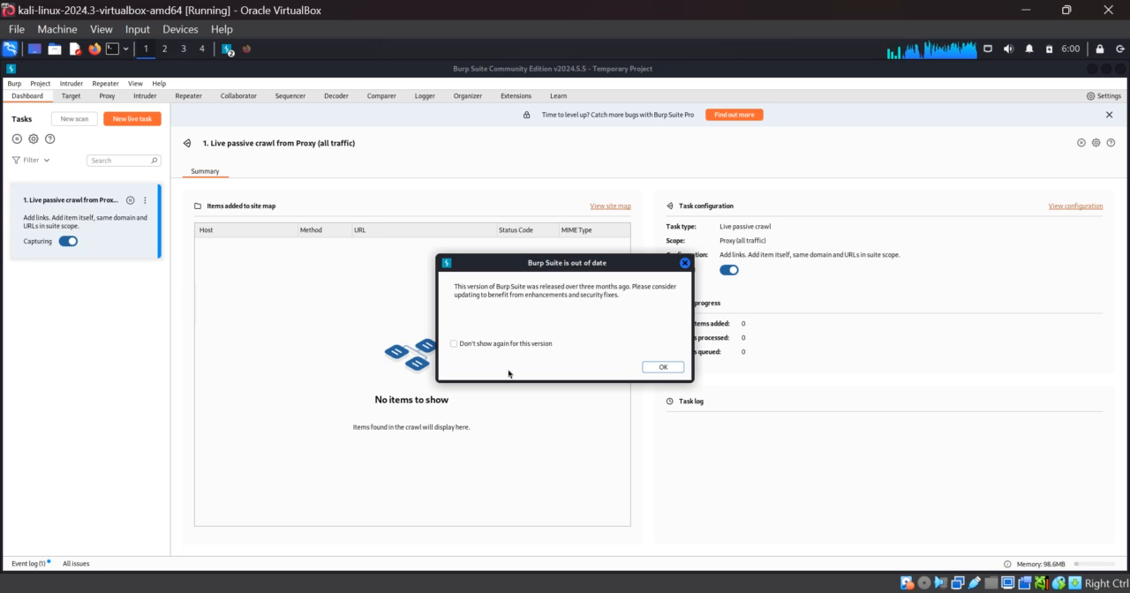
Dismiss the outdated-version notice and open Burp Suite's proxy settings.
left_click(662, 366)
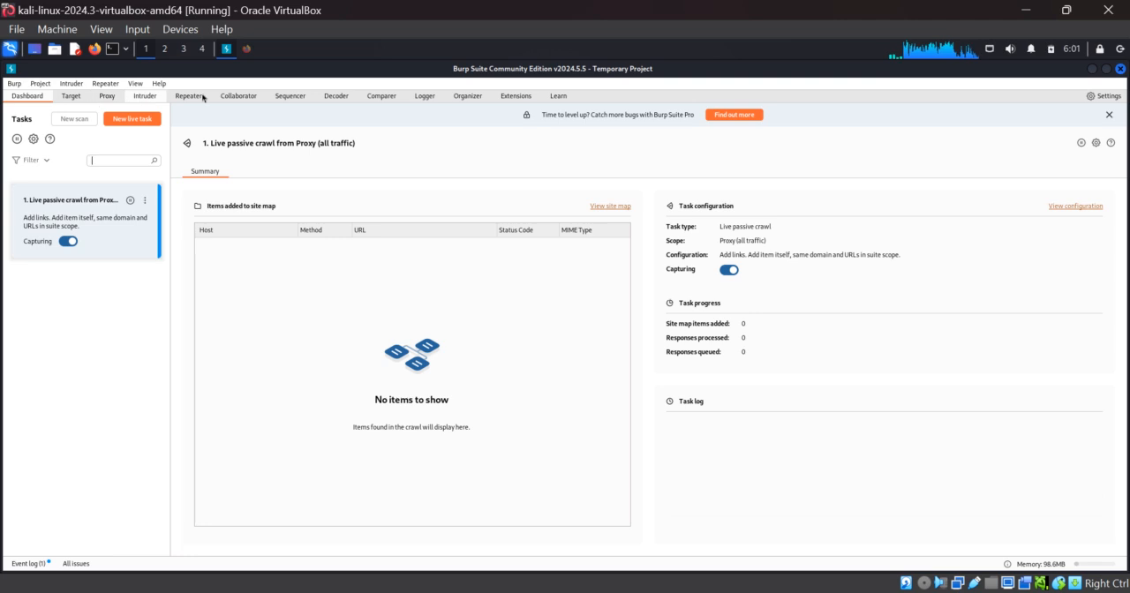
left_click(106, 96)
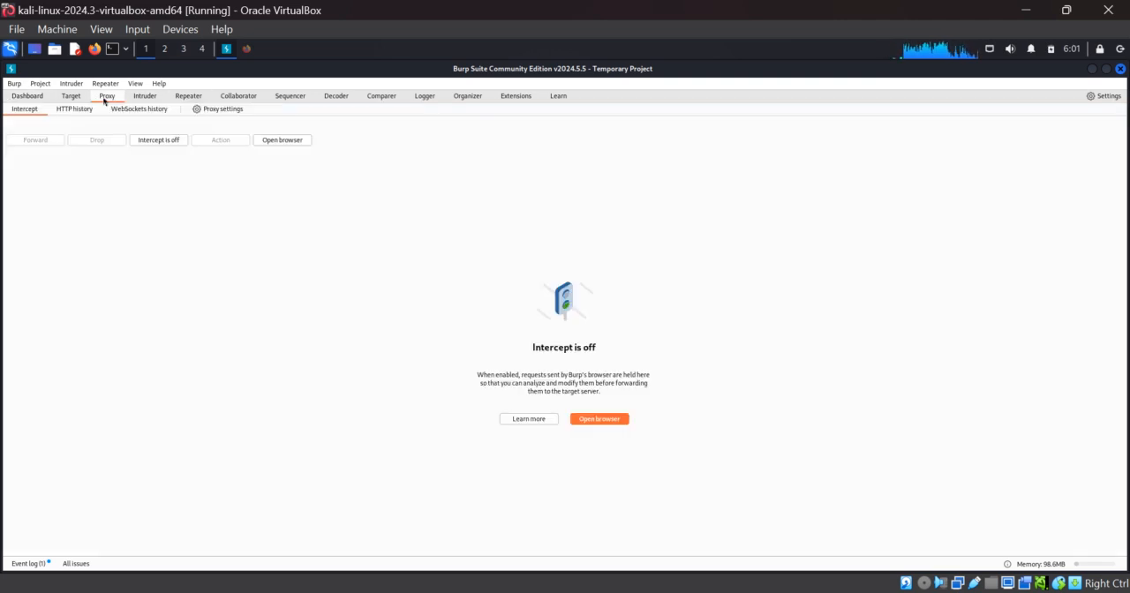
left_click(222, 108)
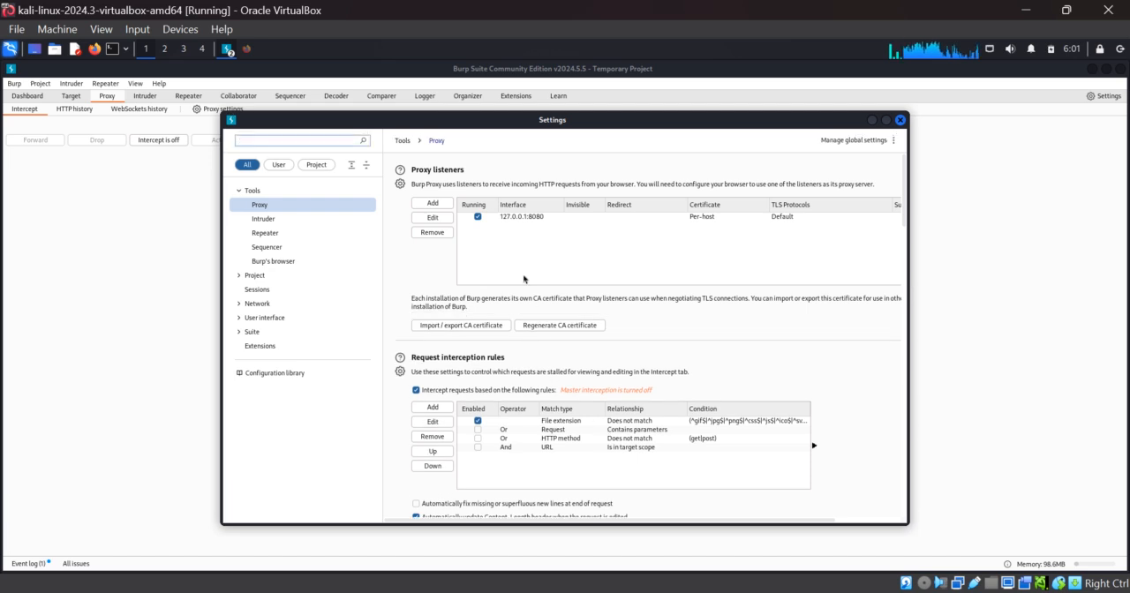
Compare Burp's proxy listener interface address with the loopback address in the Google results in Firefox.
left_click(518, 218)
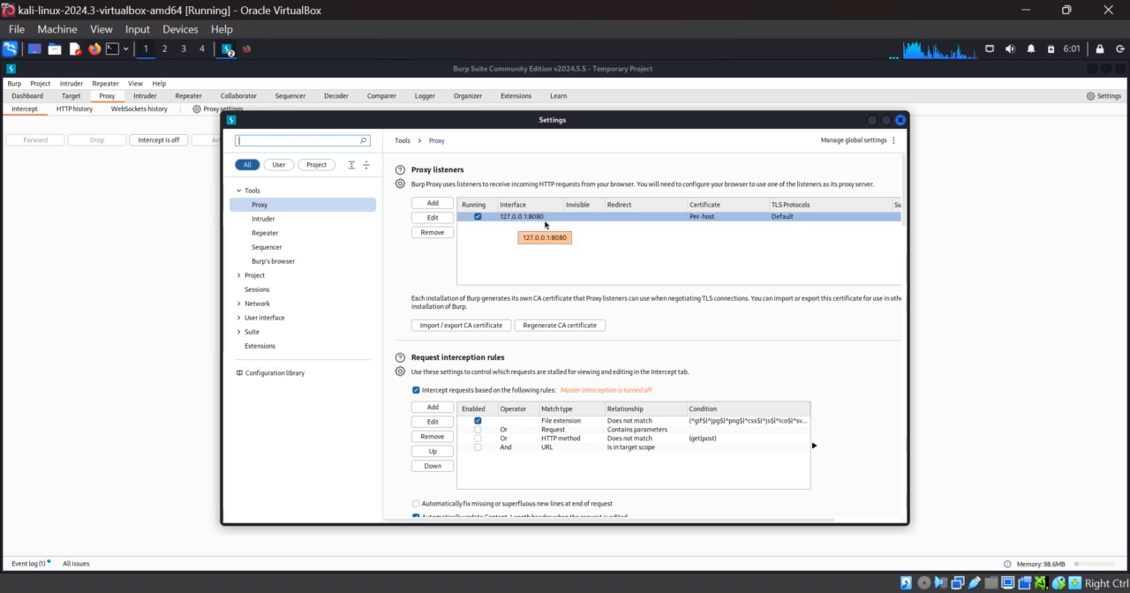
left_click(247, 50)
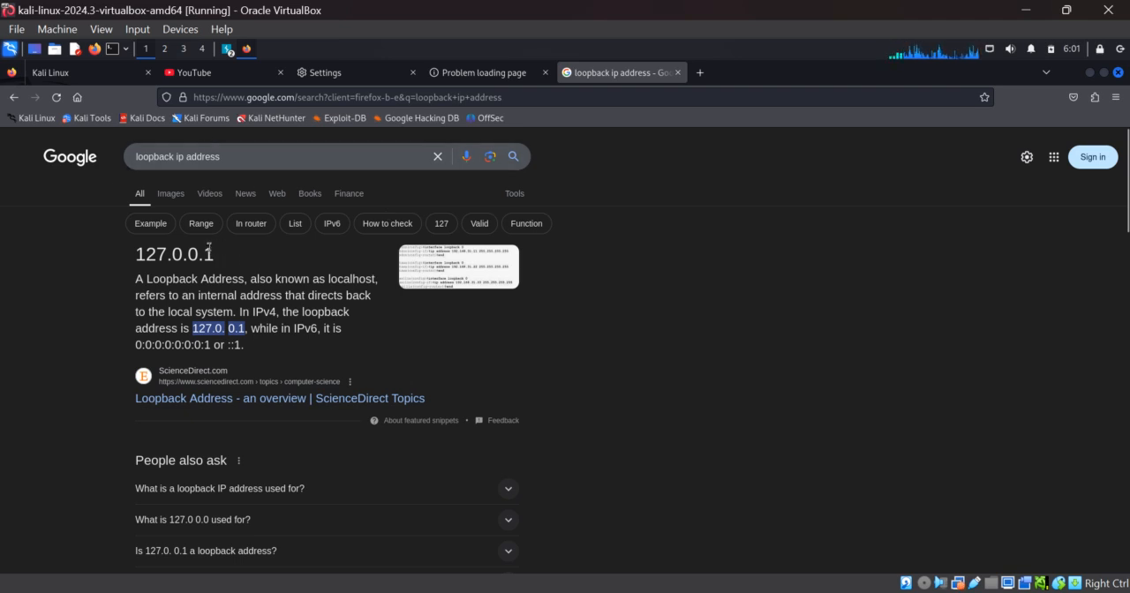
left_click_drag(212, 254, 133, 259)
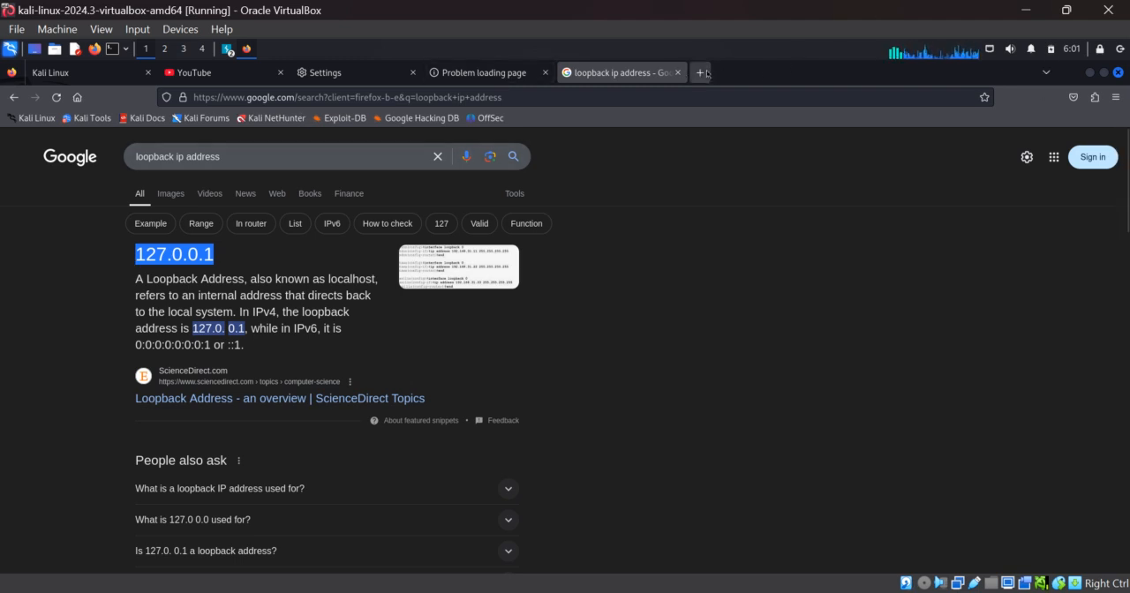
Open Firefox's settings from a new tab, search them for "pro" and open the network connection settings.
left_click(702, 72)
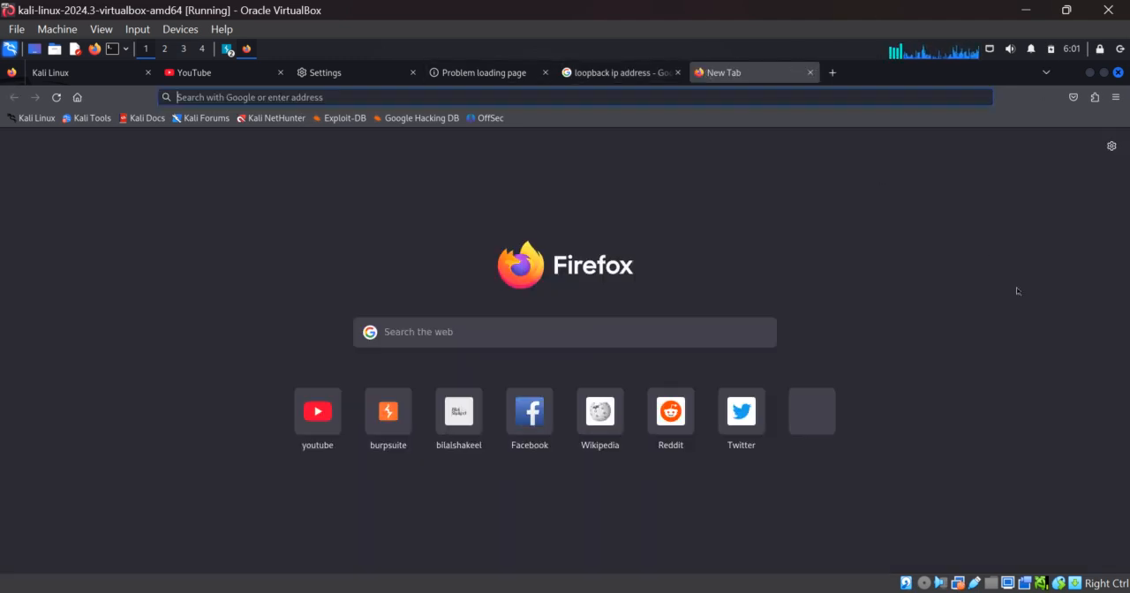
left_click(1112, 152)
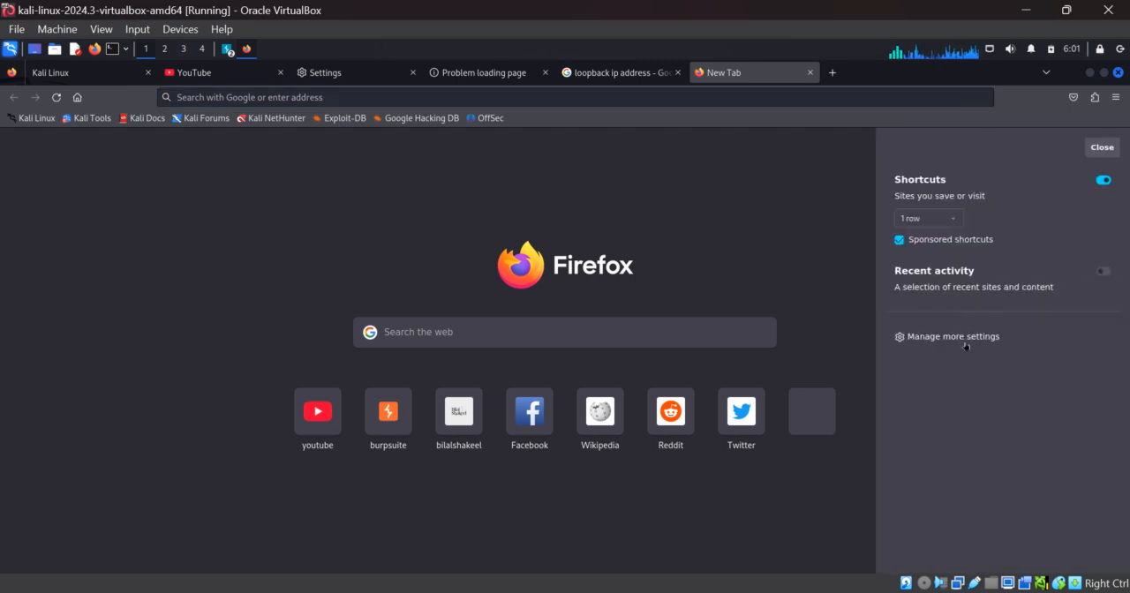
left_click(944, 337)
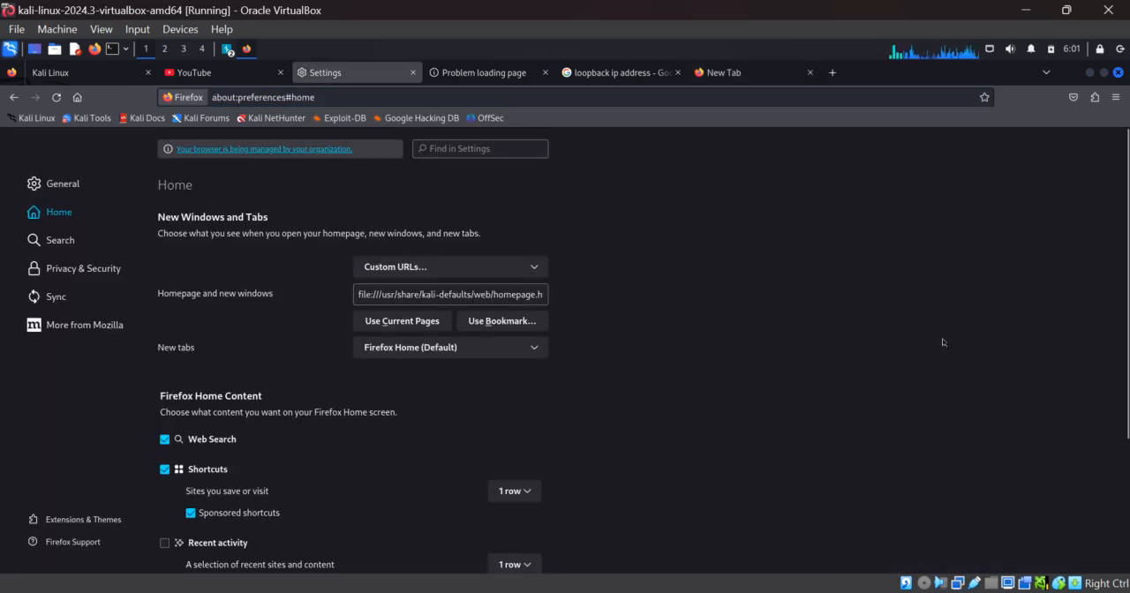
left_click(489, 143)
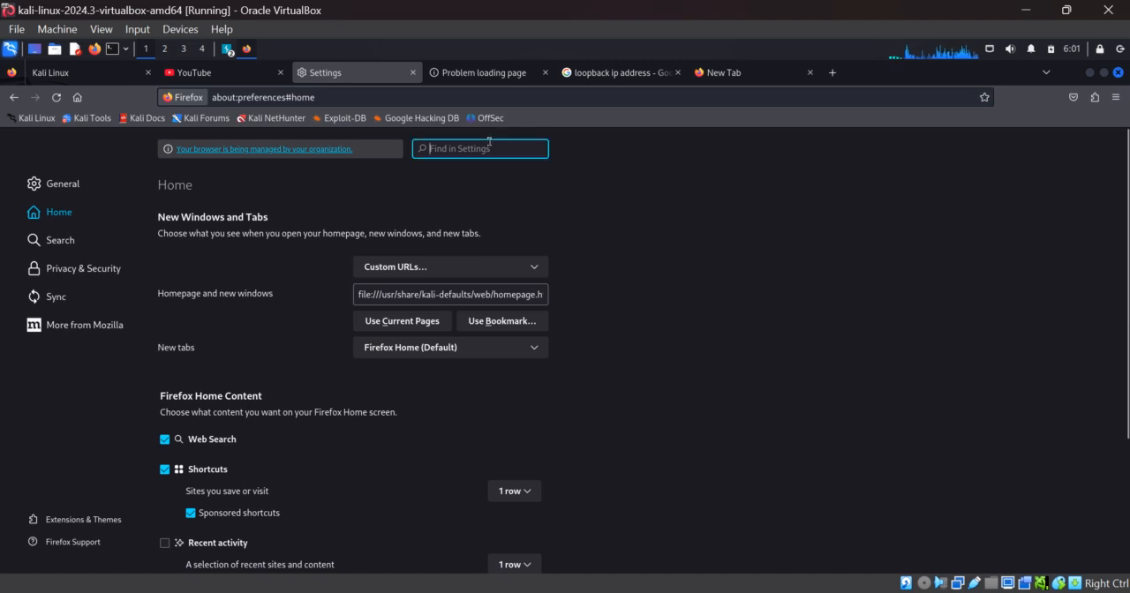
type("pro")
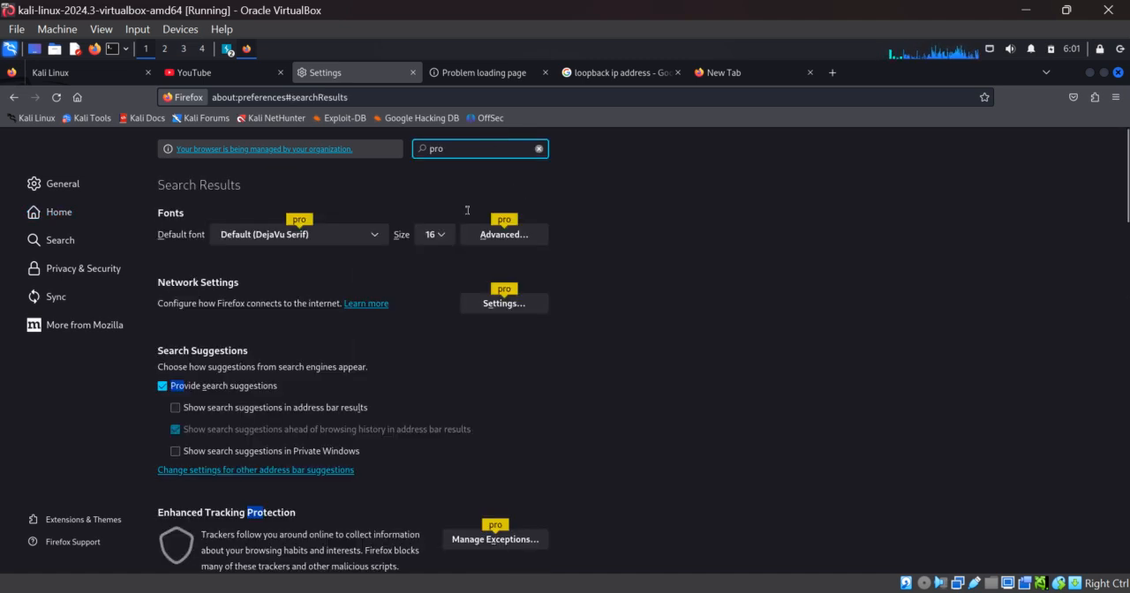
left_click(503, 303)
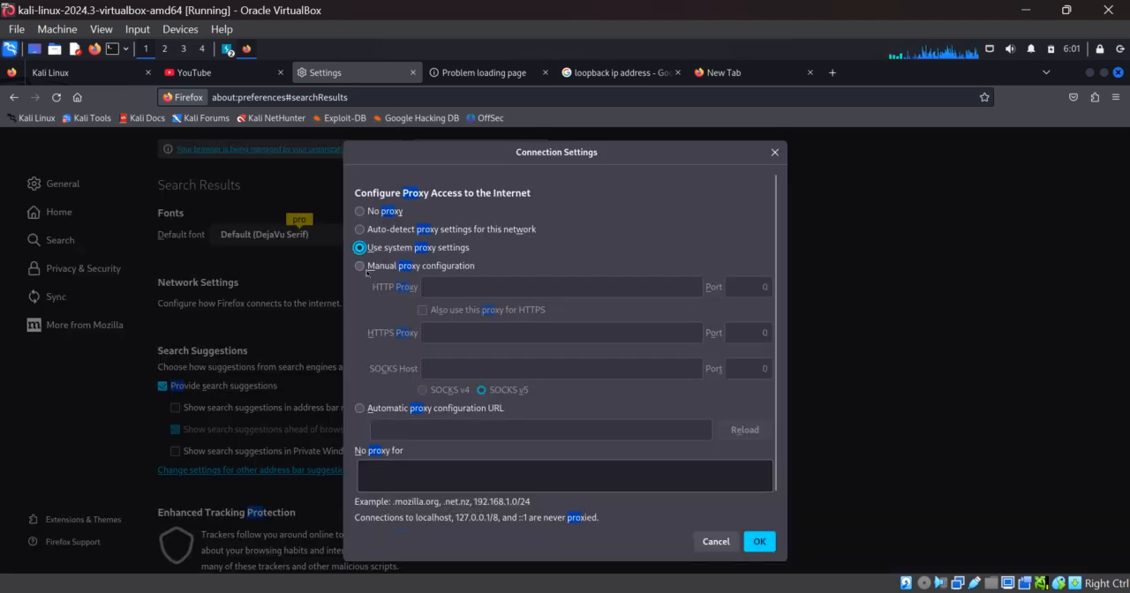
Configure a manual HTTP proxy of 127.0.0.1 on port 8080, also use it for HTTPS, and apply the connection settings.
left_click(362, 266)
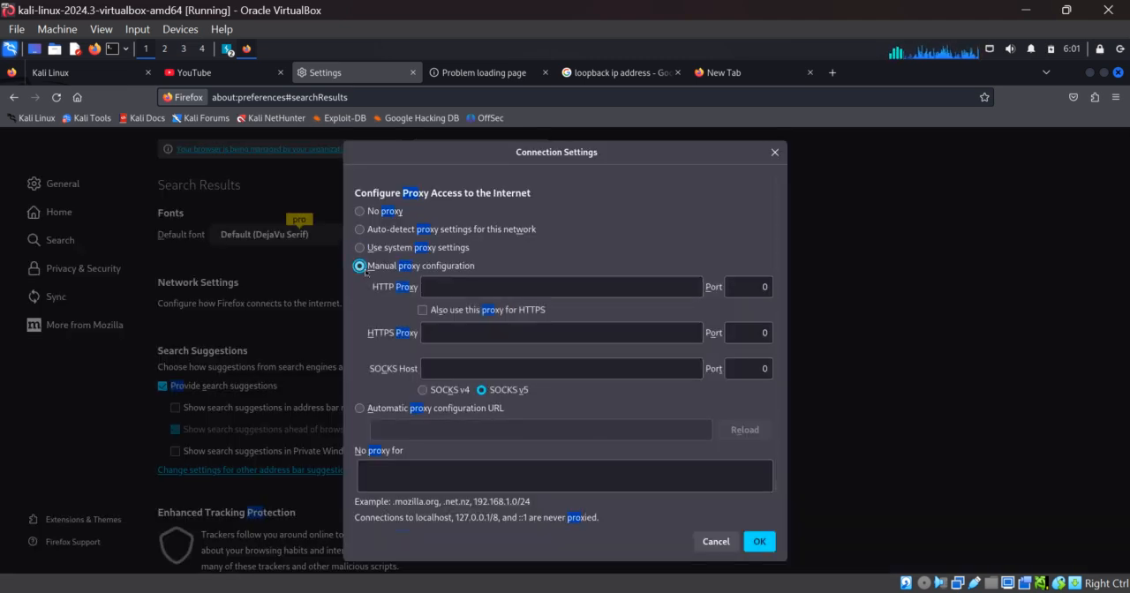
left_click(485, 289)
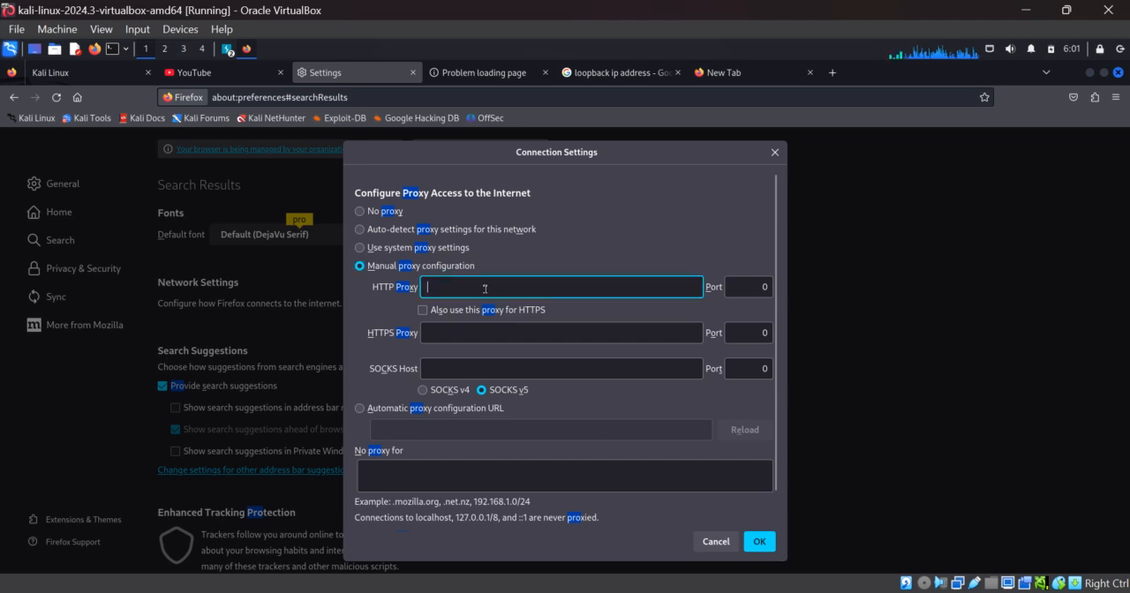
type("127.0.0.1")
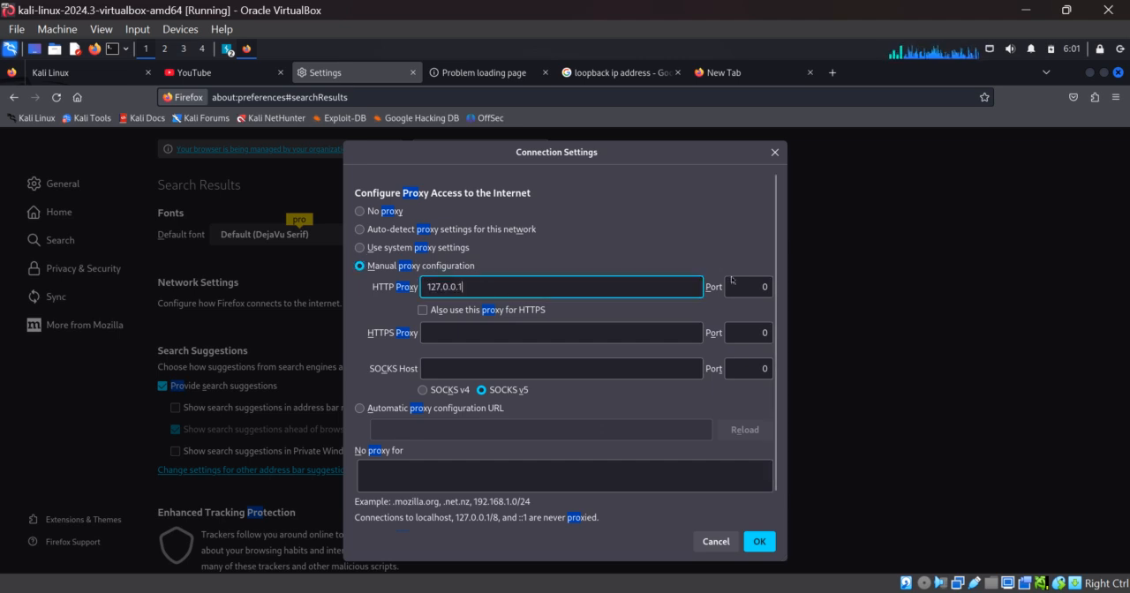
left_click(761, 286)
type("8080")
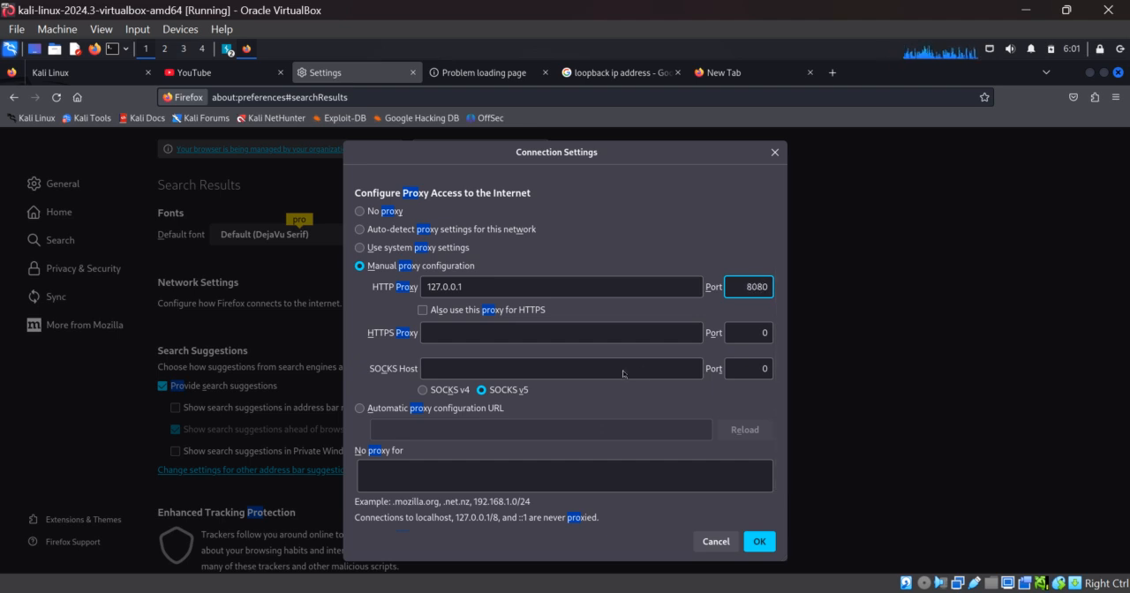
left_click(422, 309)
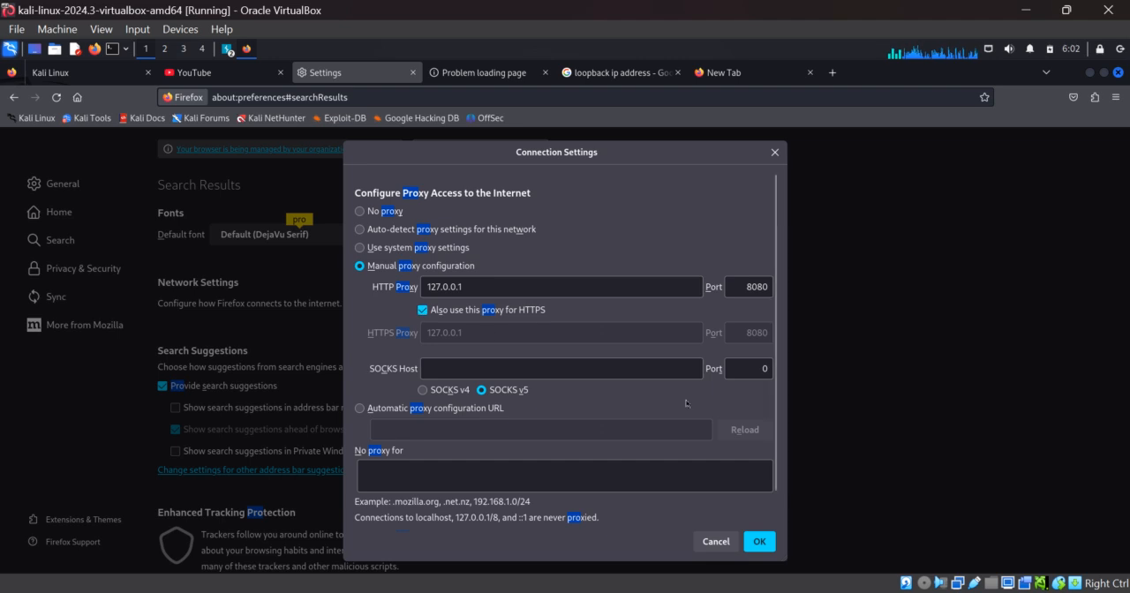
left_click(766, 546)
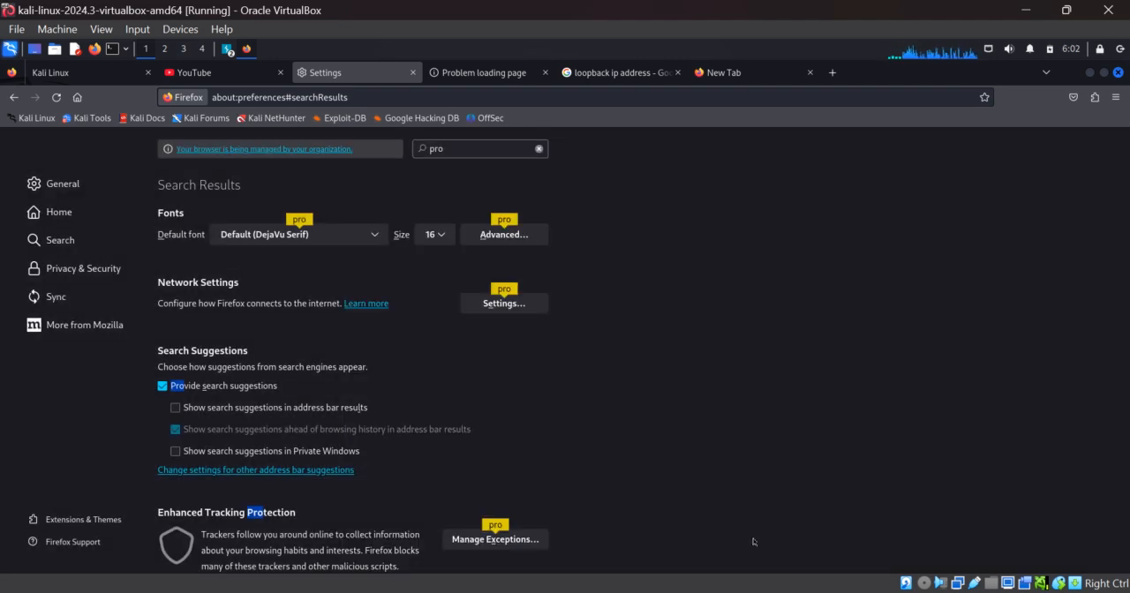
Close the loopback search, failed page and Settings tabs and switch to an empty tab.
left_click(677, 73)
left_click(545, 72)
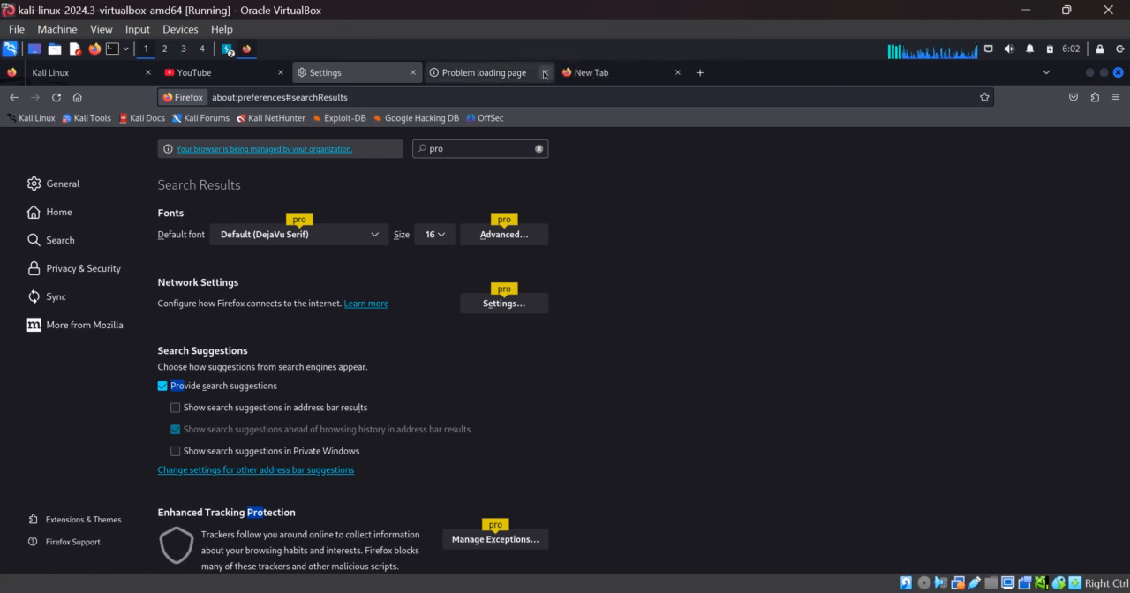
left_click(412, 73)
left_click(436, 74)
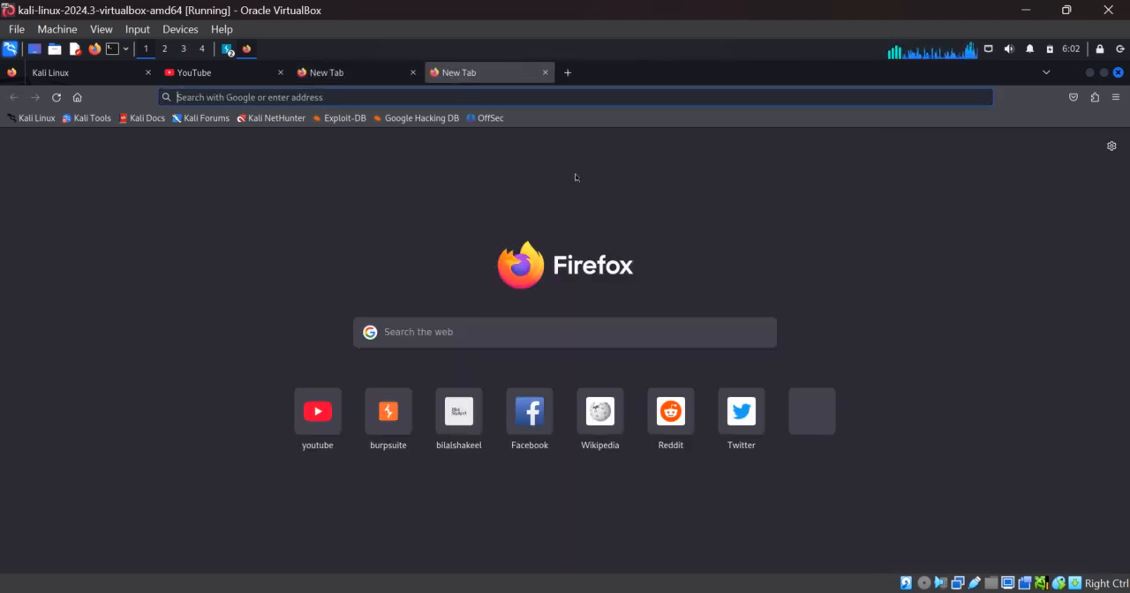
Search Google for "burpsuite".
left_click(522, 329)
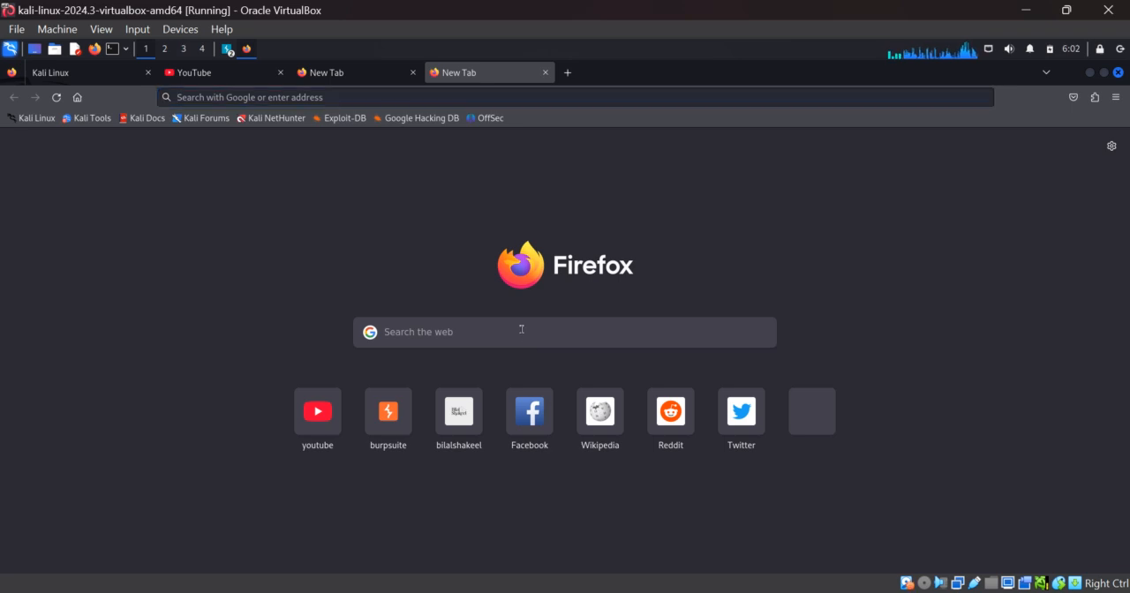
type("burpsuite")
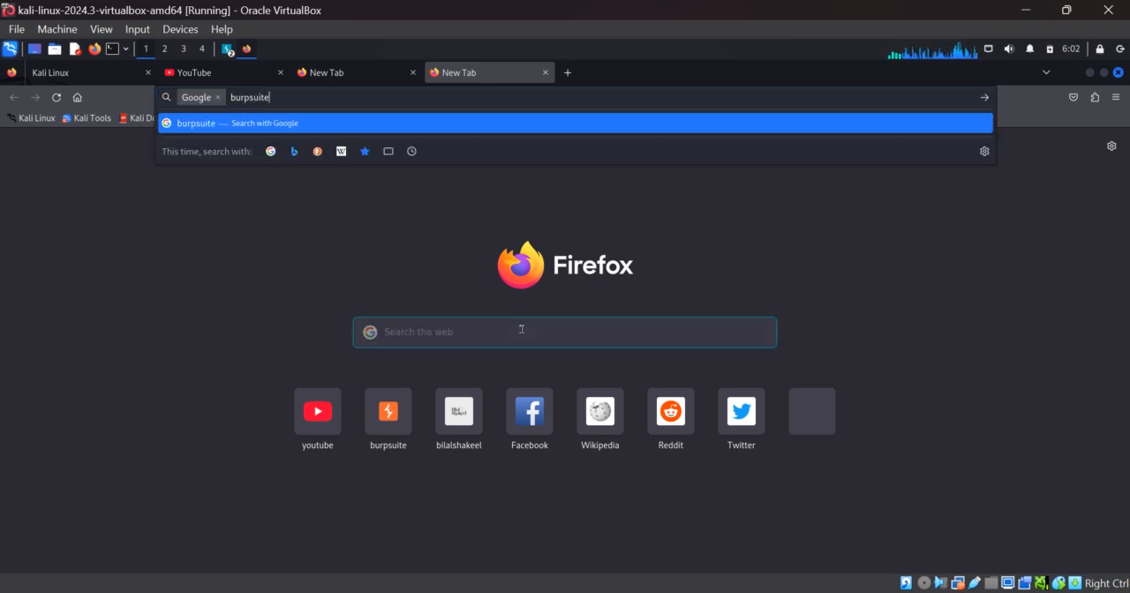
key("Return")
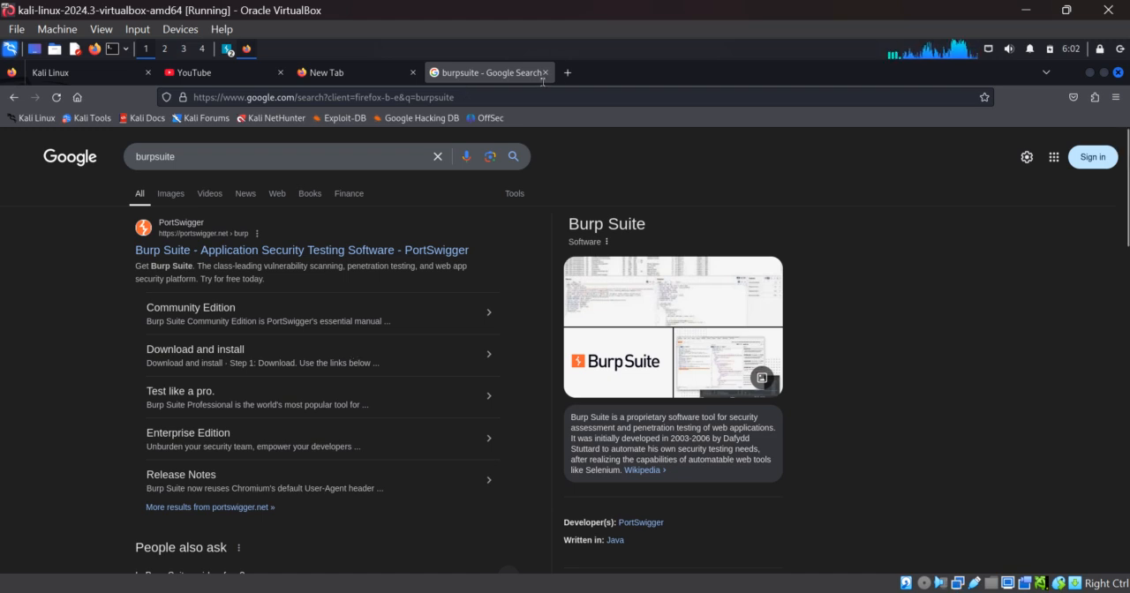
Open Firefox's settings in a new tab, search them for "certif" and open the Certificate Manager.
left_click(567, 72)
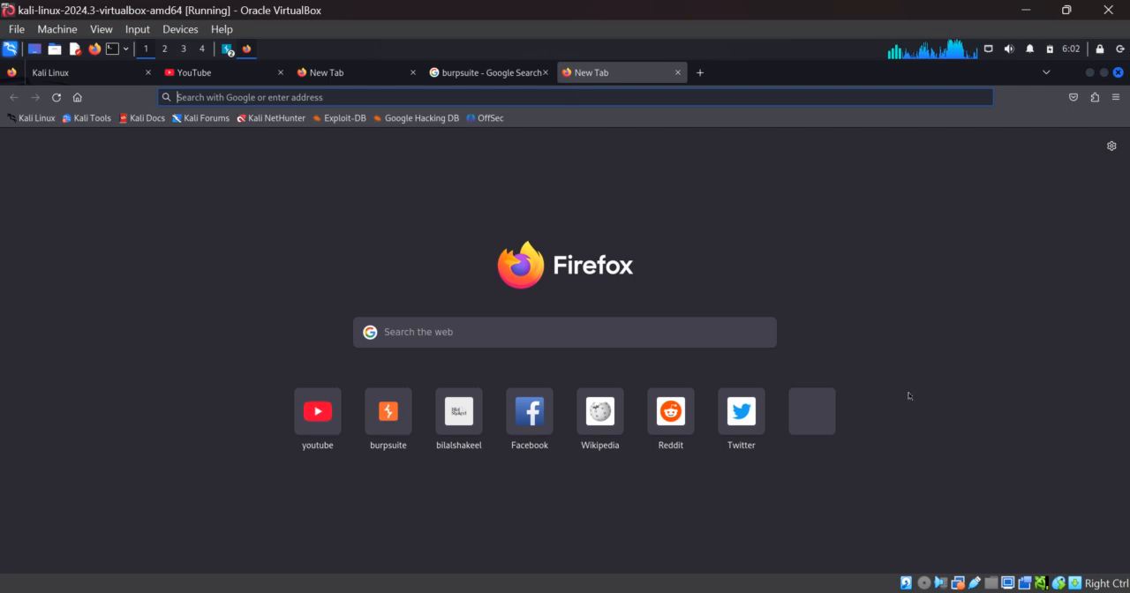
left_click(1111, 145)
left_click(939, 343)
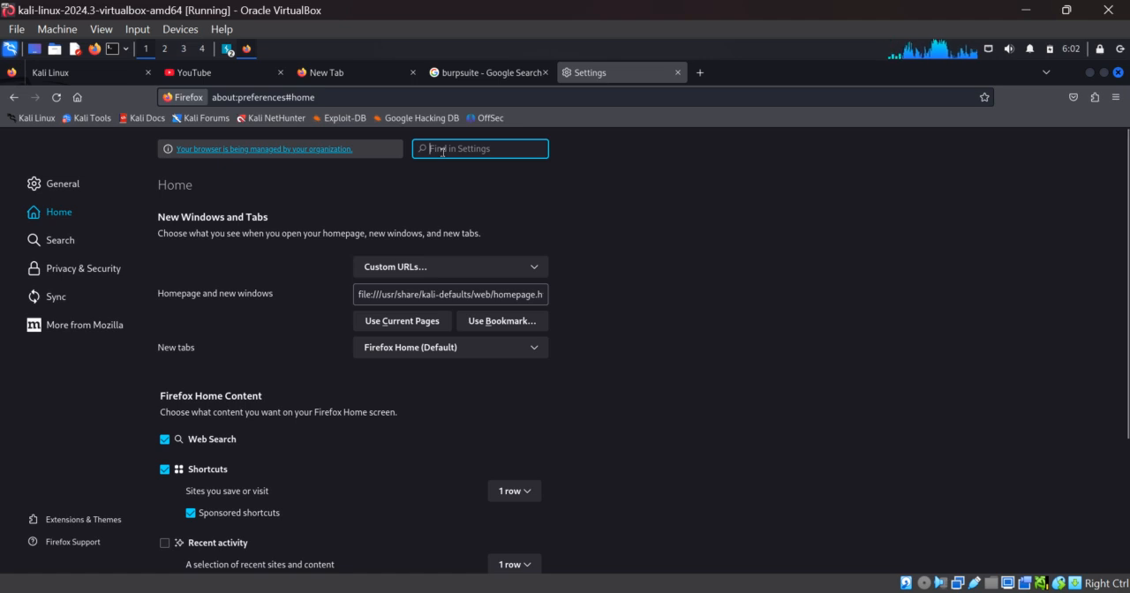
type("certif")
left_click(493, 234)
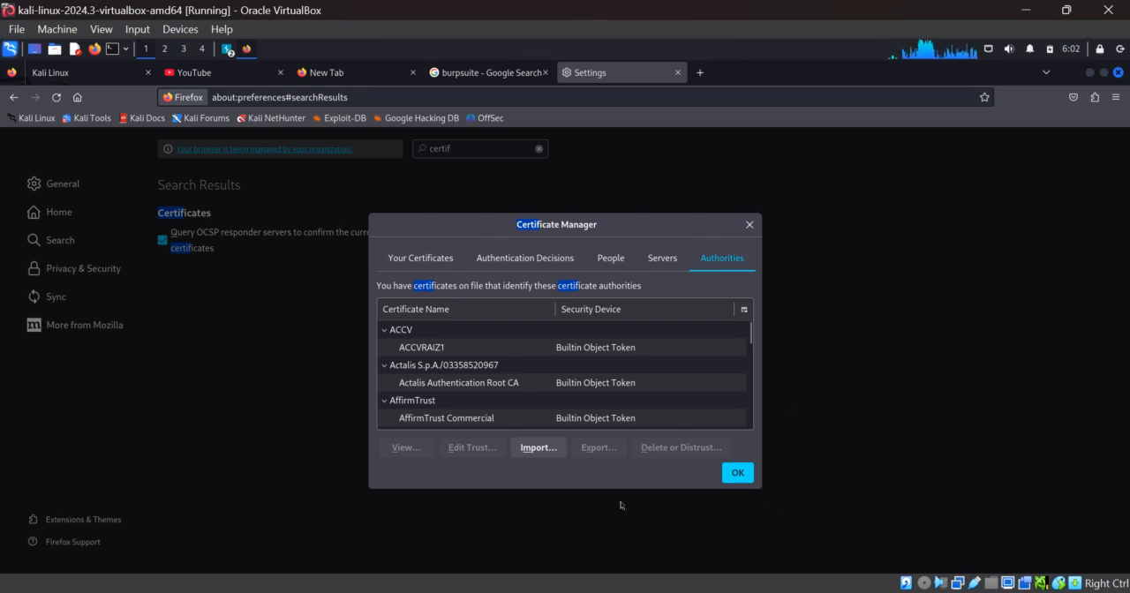
left_click(529, 448)
left_click(700, 72)
left_click(404, 325)
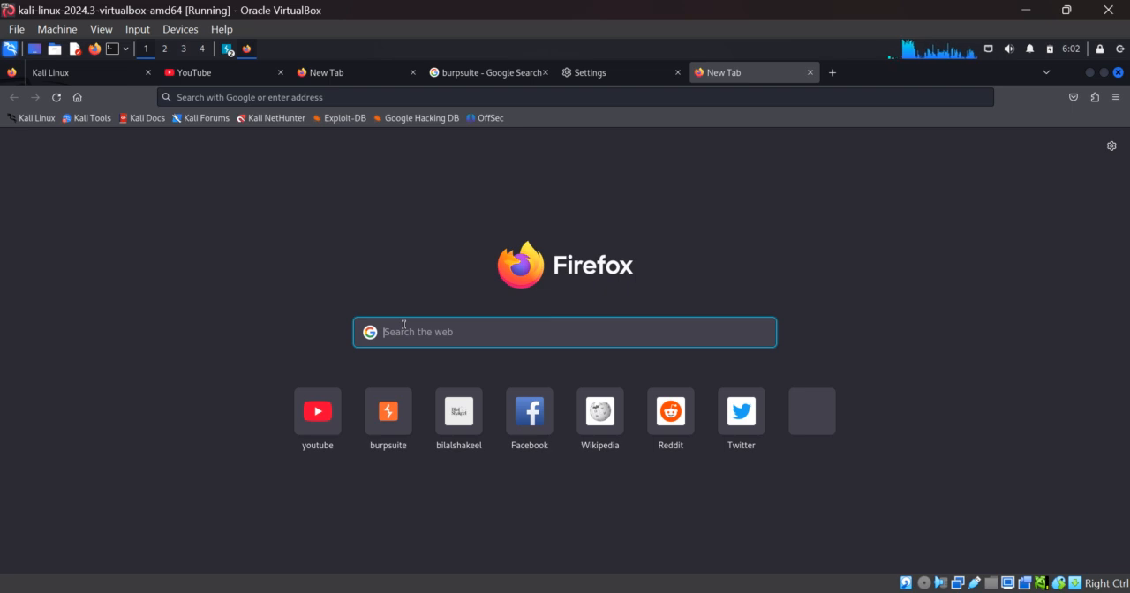
type("http")
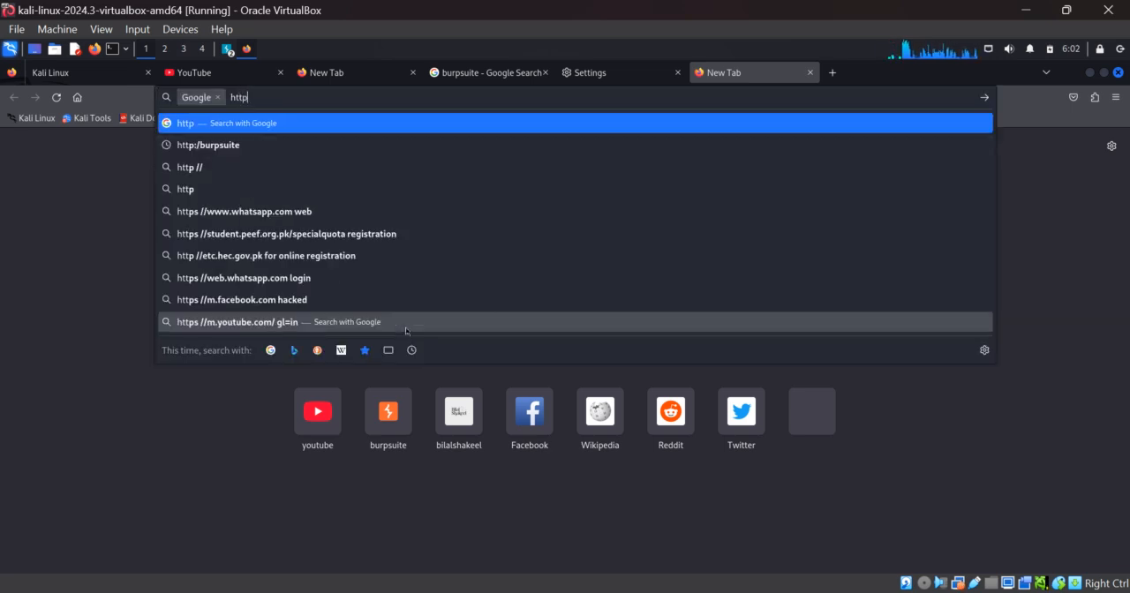
type("://bu")
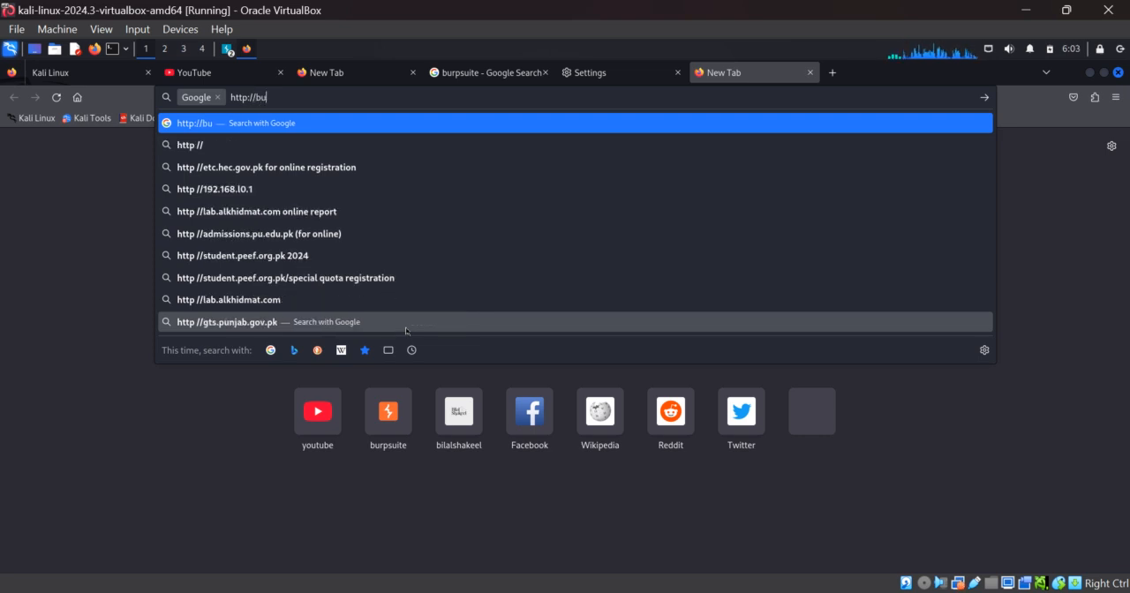
type("rpsuite")
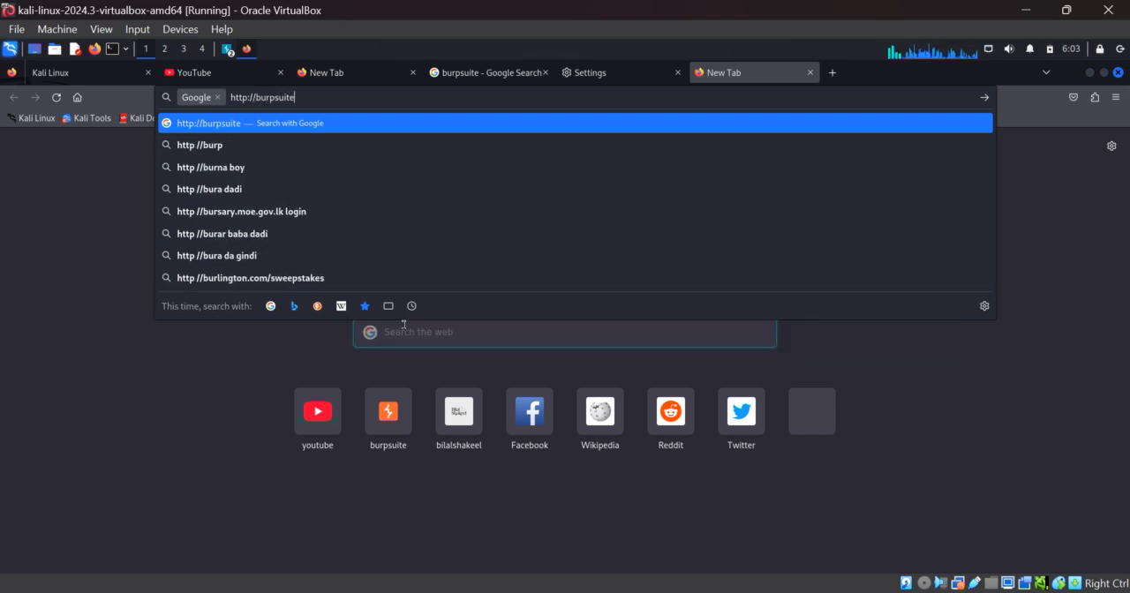
key("Return")
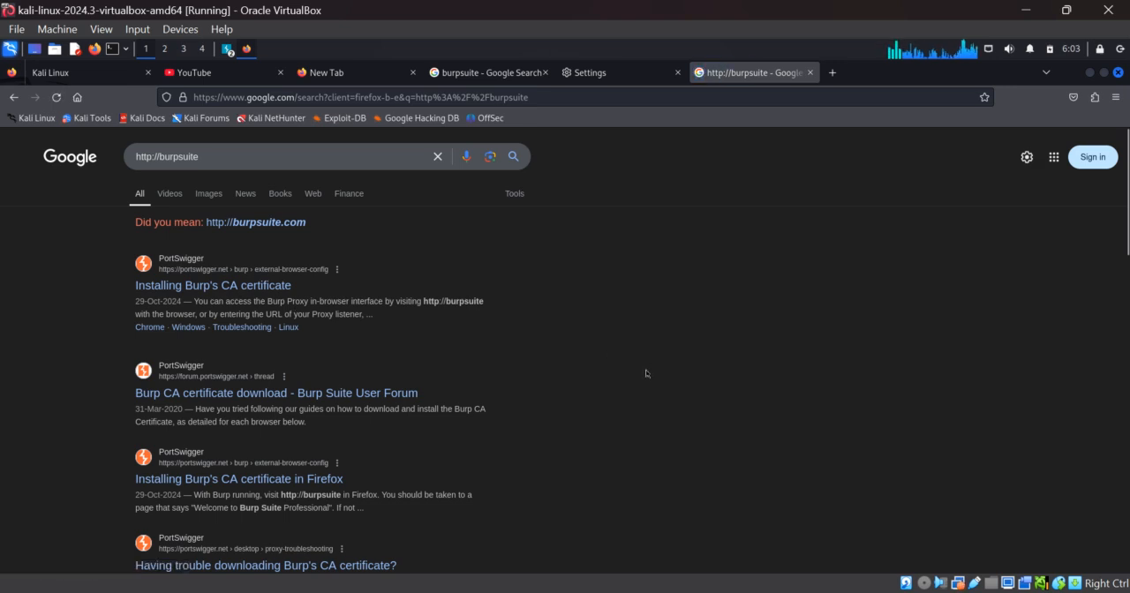
Return to the Certificate Manager, view the files offered for CA certificate import and close the file chooser without importing.
left_click(603, 78)
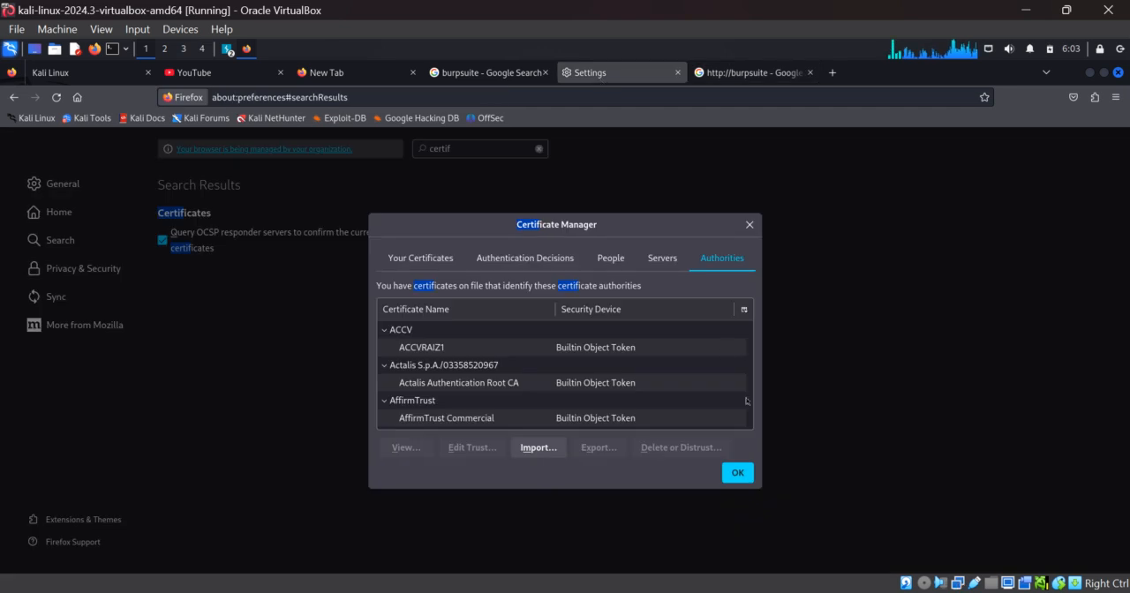
left_click(530, 448)
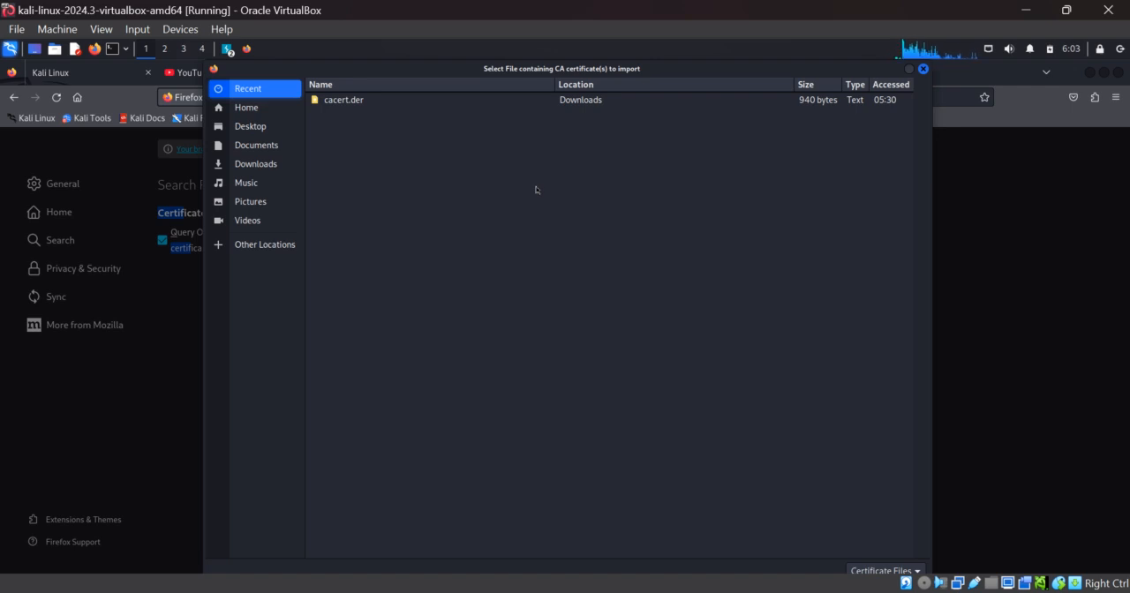
left_click(923, 69)
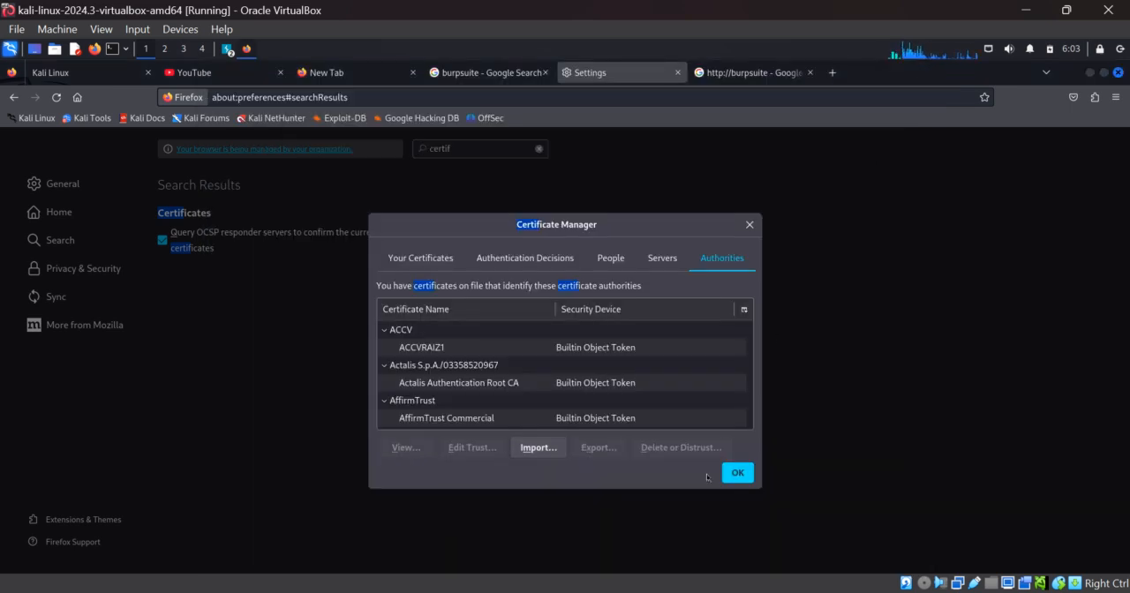
Close the Certificate Manager, leave the Google results page and switch to the Burp Suite Community Edition window.
left_click(735, 475)
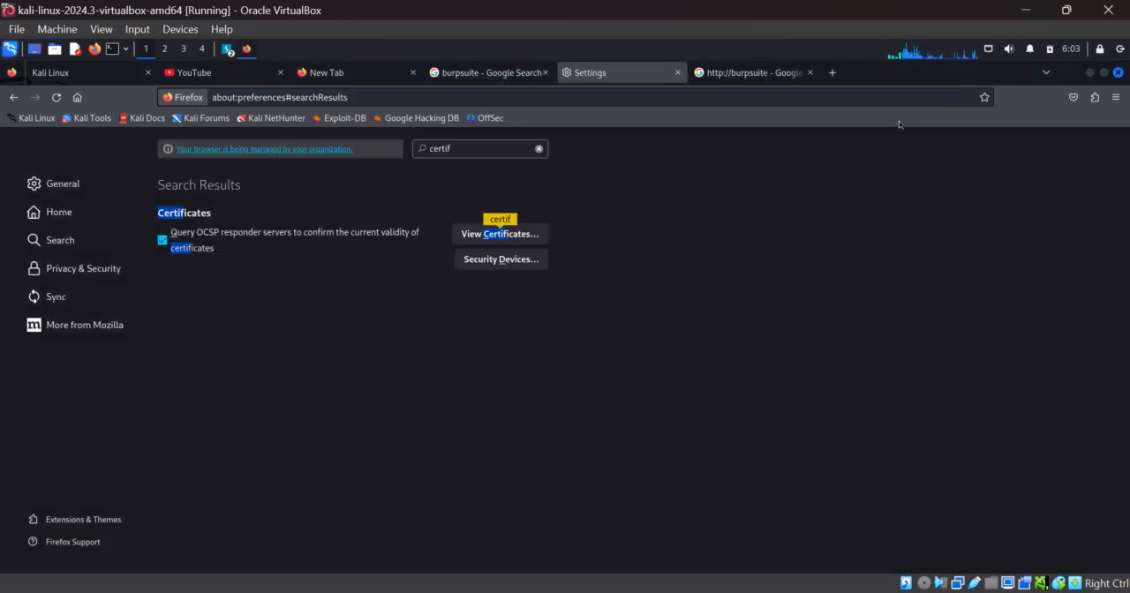
left_click(766, 77)
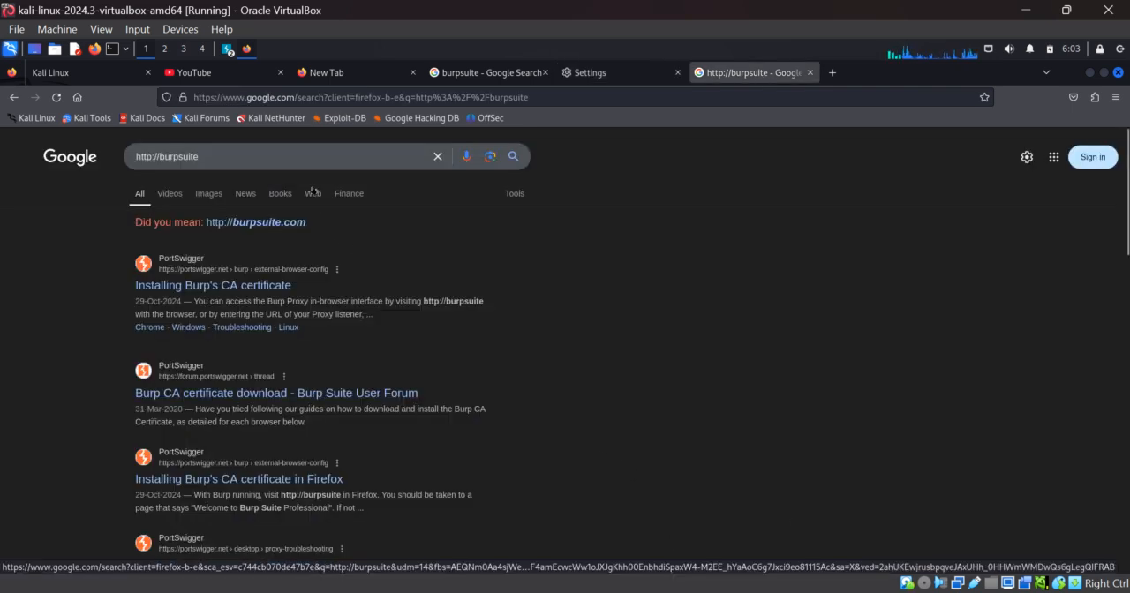
left_click(228, 50)
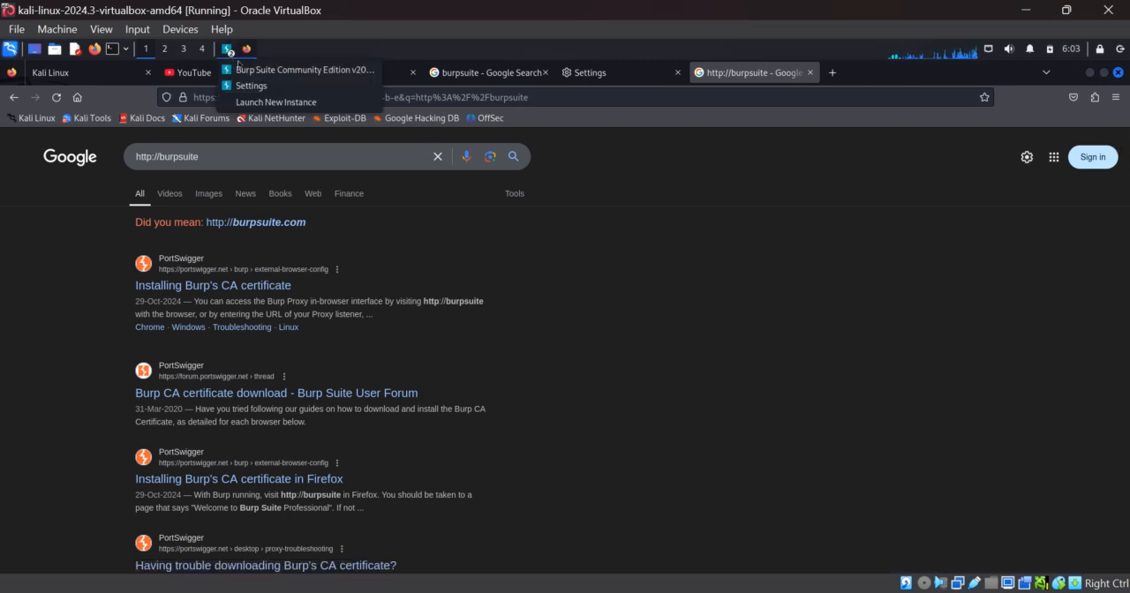
left_click(236, 69)
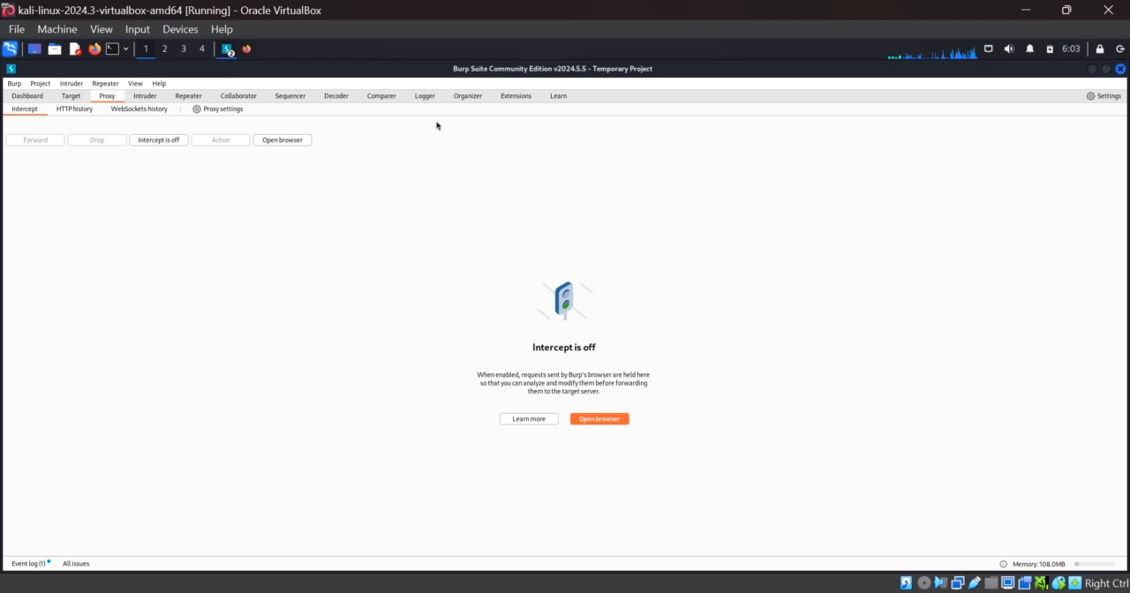
Open Burp Suite's proxy settings and stop the 127.0.0.1:8080 proxy listener from running.
left_click(197, 111)
left_click(476, 221)
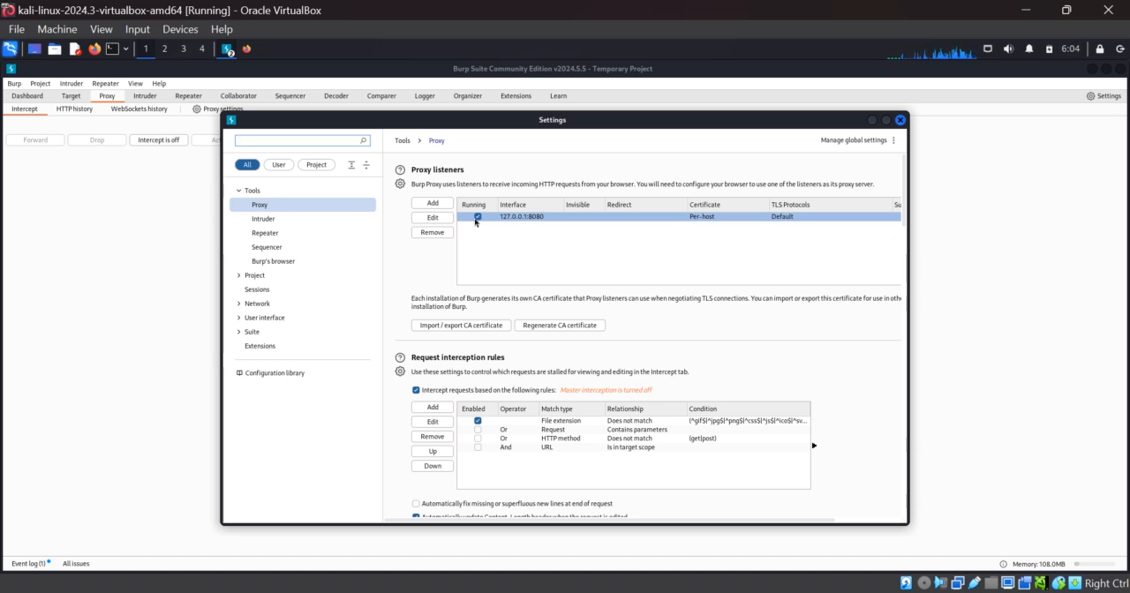
left_click(476, 218)
left_click(475, 220)
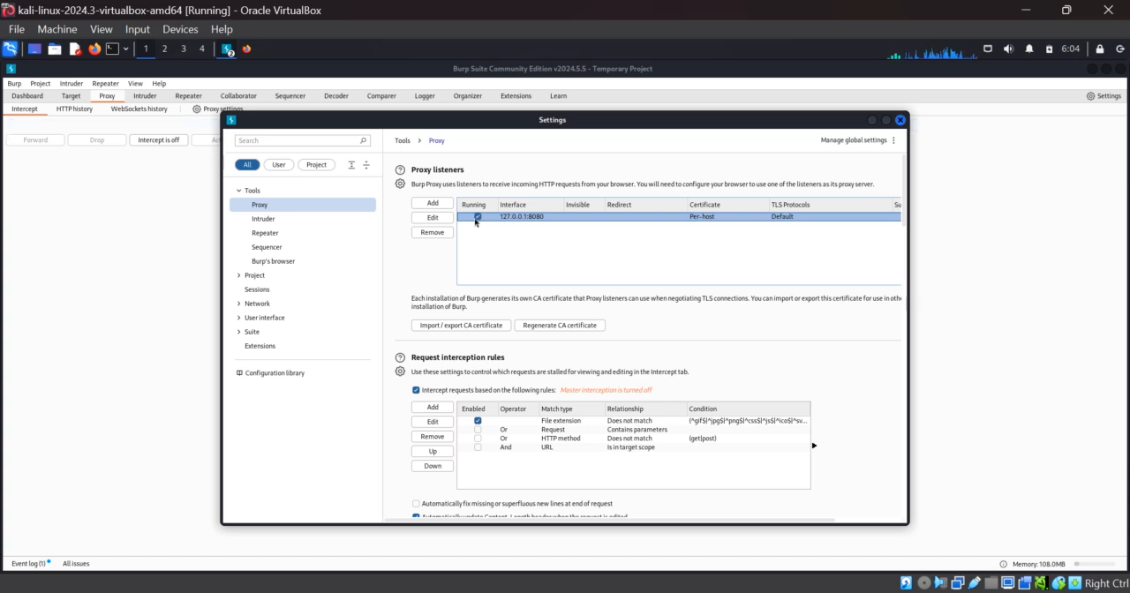
left_click(476, 218)
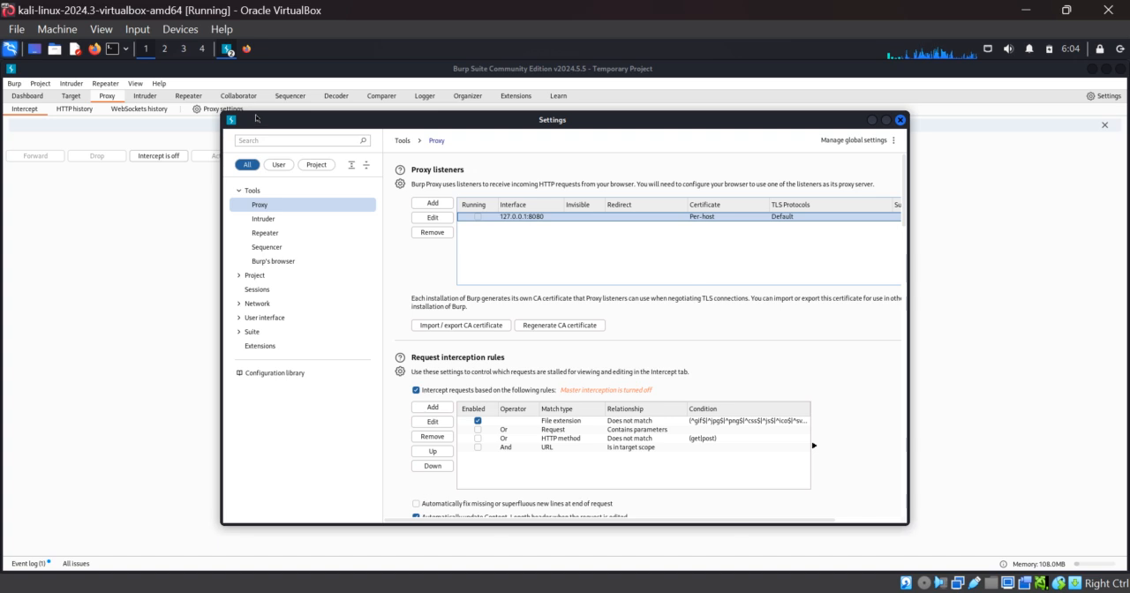
Switch to Firefox and search Google for "burpsuite" in a new tab.
left_click(248, 51)
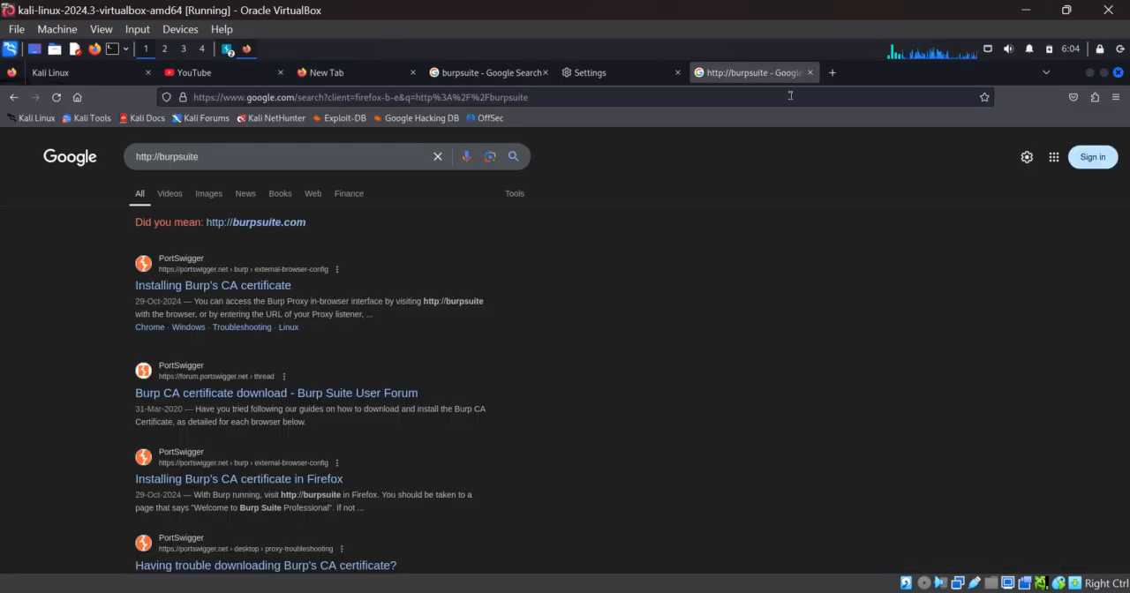
left_click(832, 73)
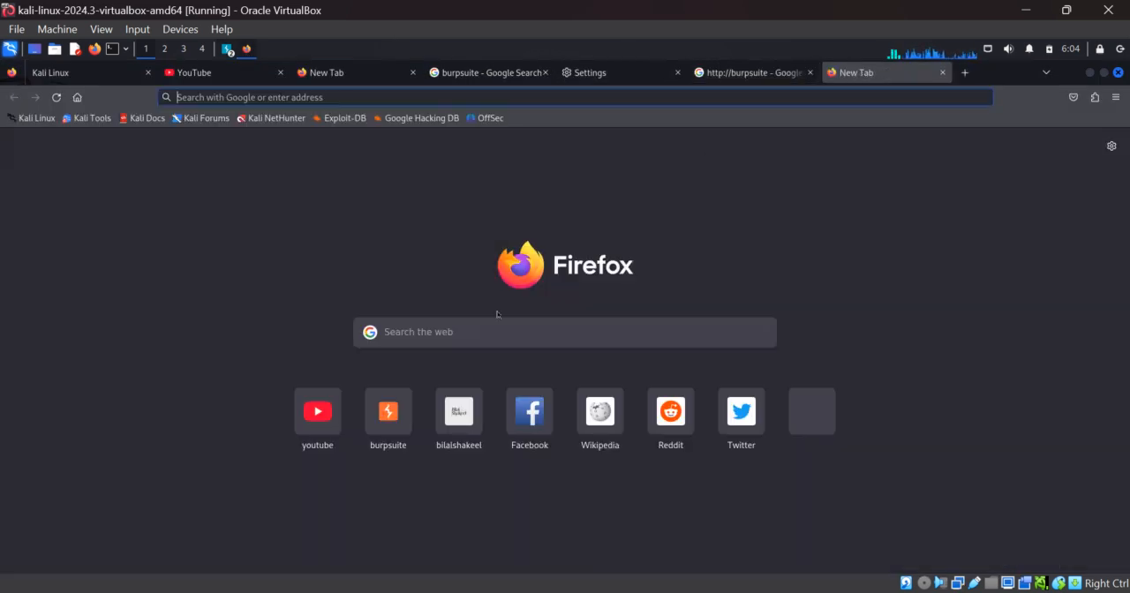
left_click(457, 332)
type("bur")
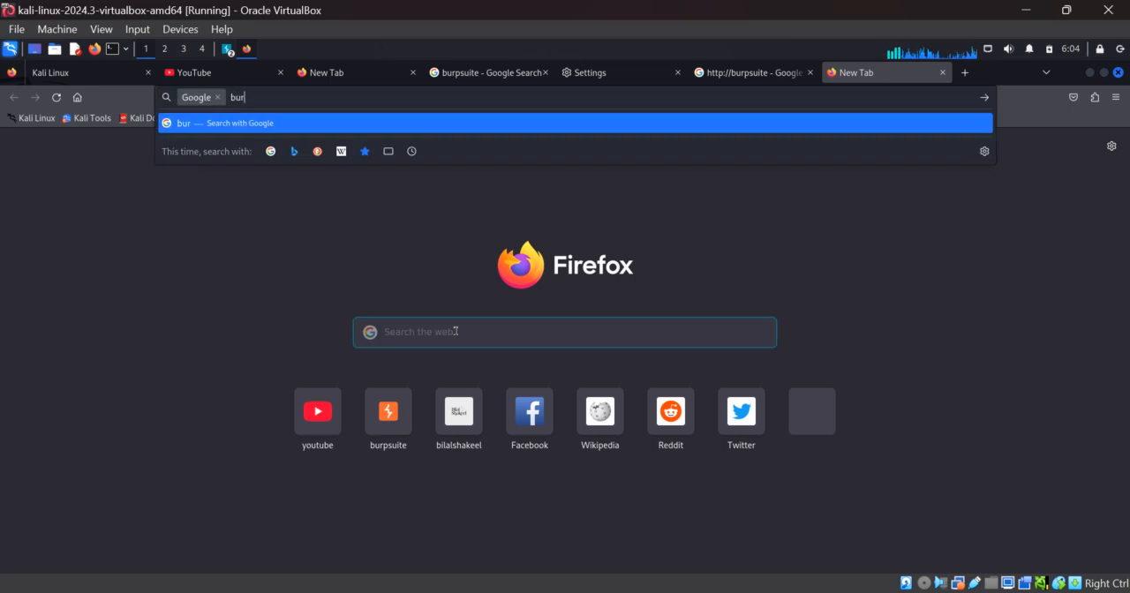
type("psuite")
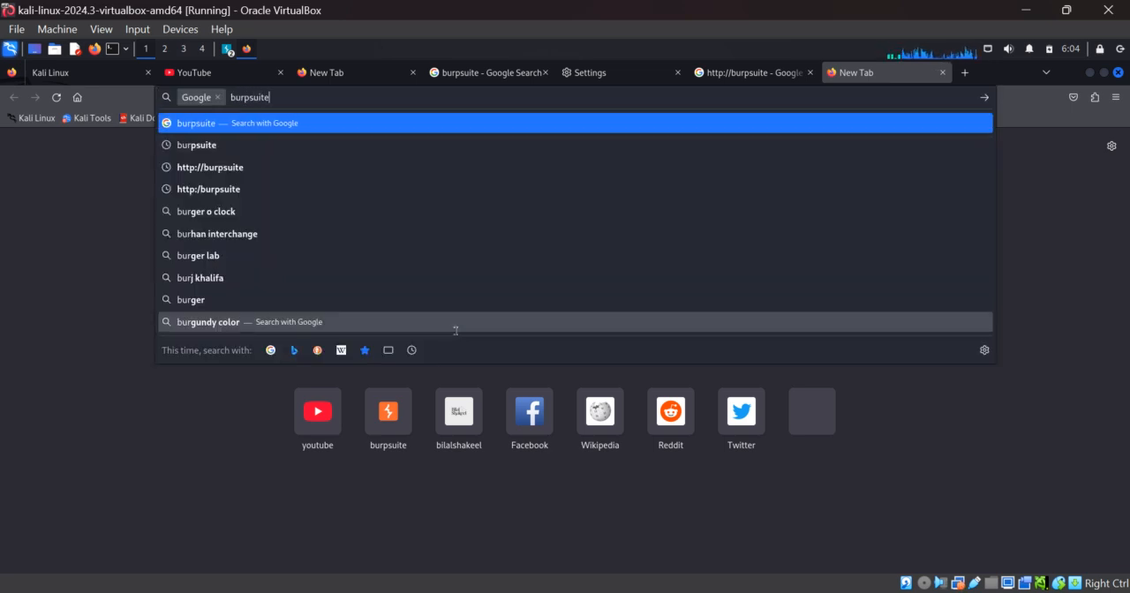
key("Return")
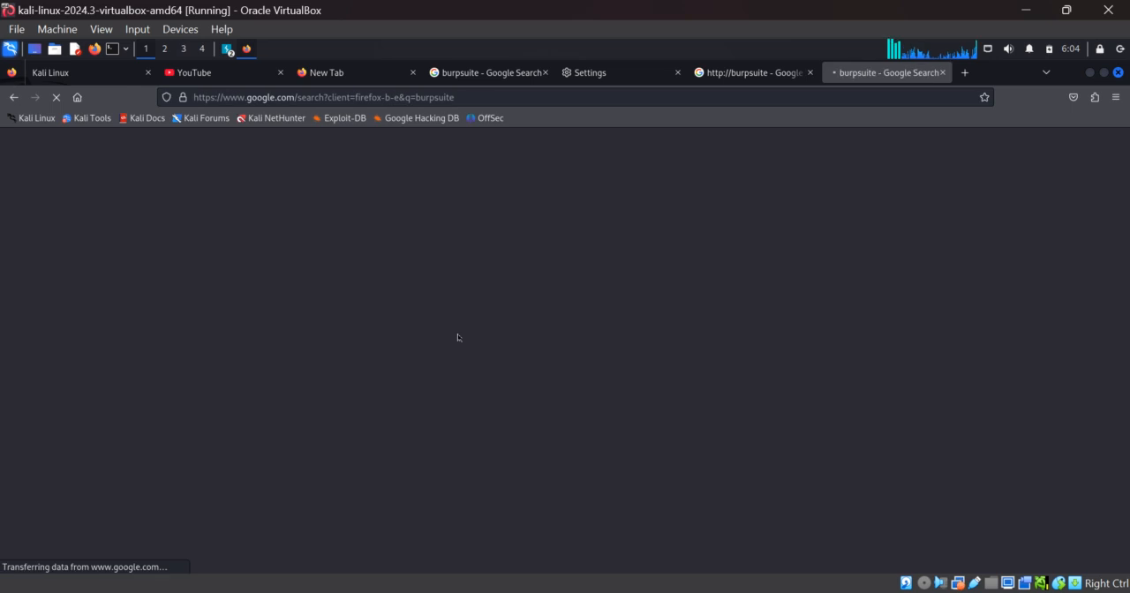